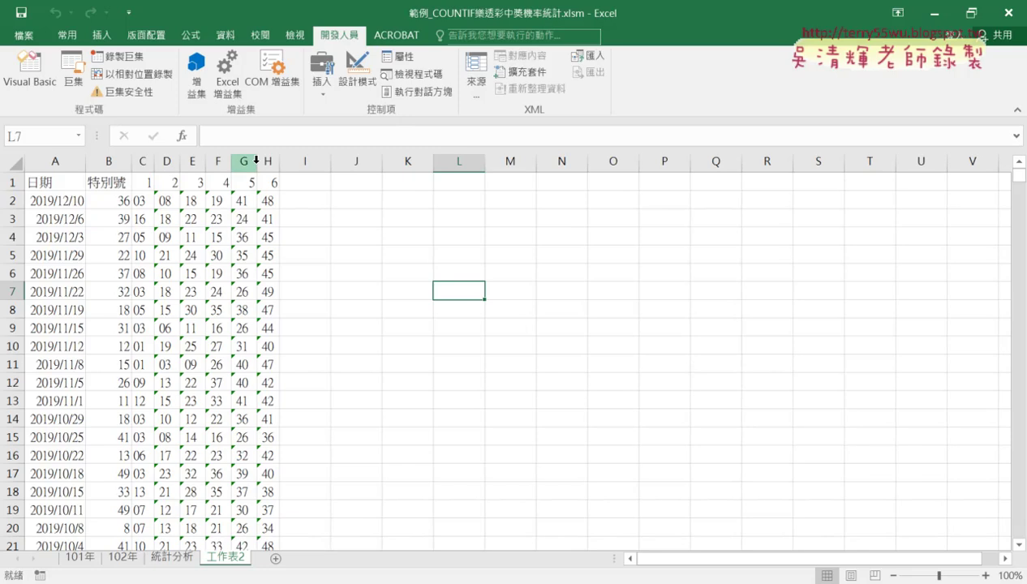
Review the first draw records, such as 2019/12/6 and 2019/12/3, at the top of the data
click(55, 202)
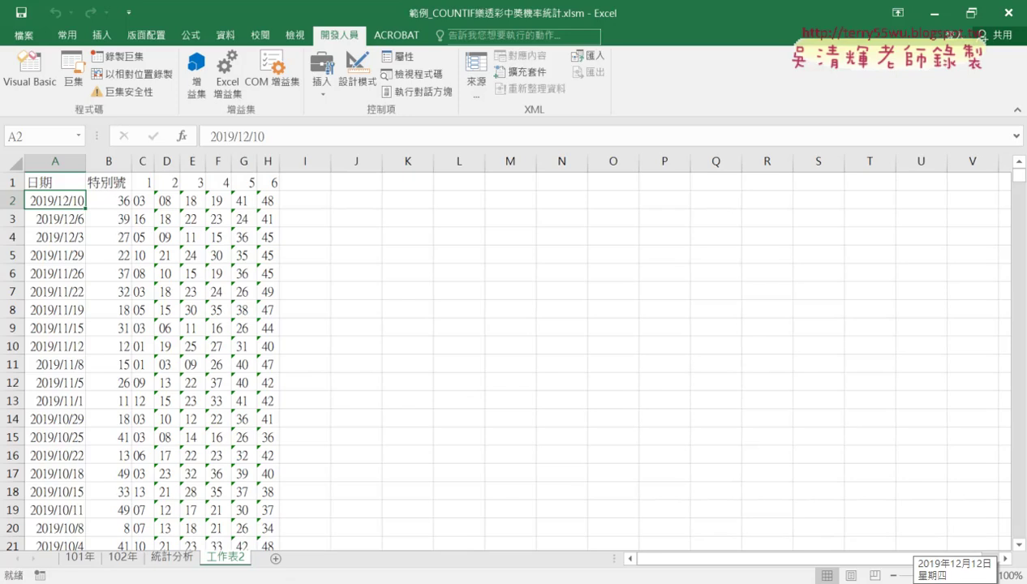
drag(112, 199, 276, 202)
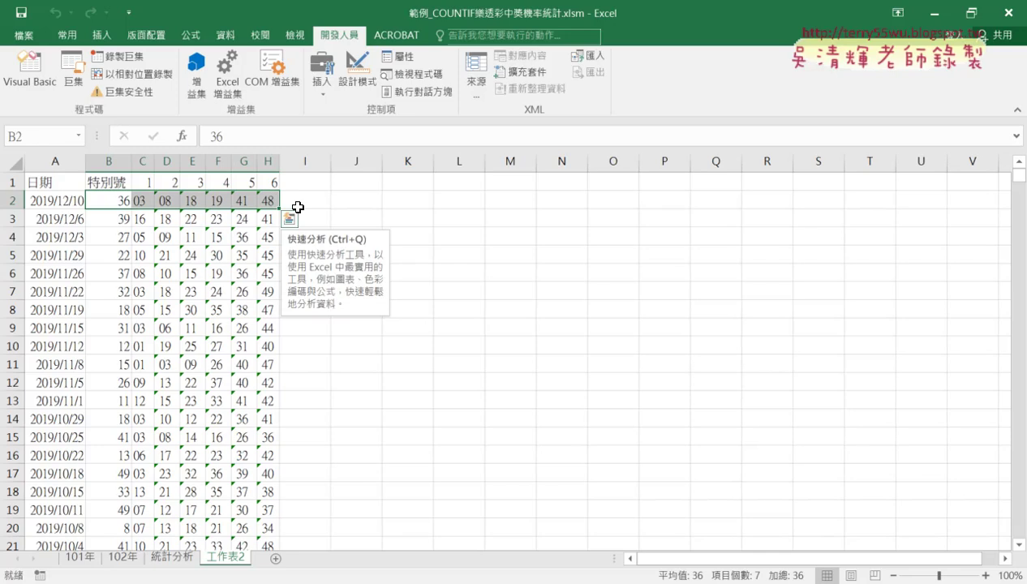
click(69, 241)
click(78, 218)
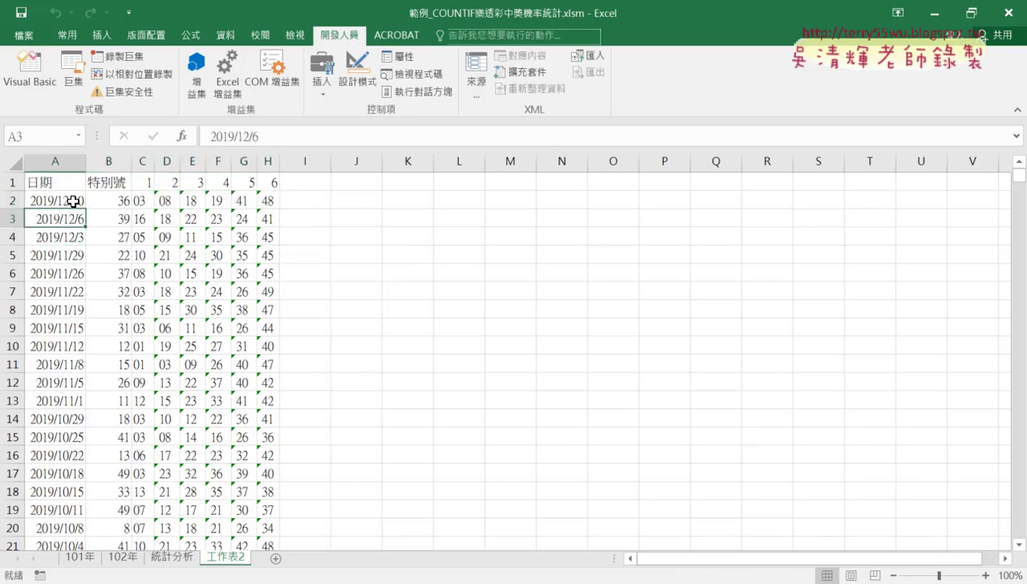
click(73, 253)
click(79, 238)
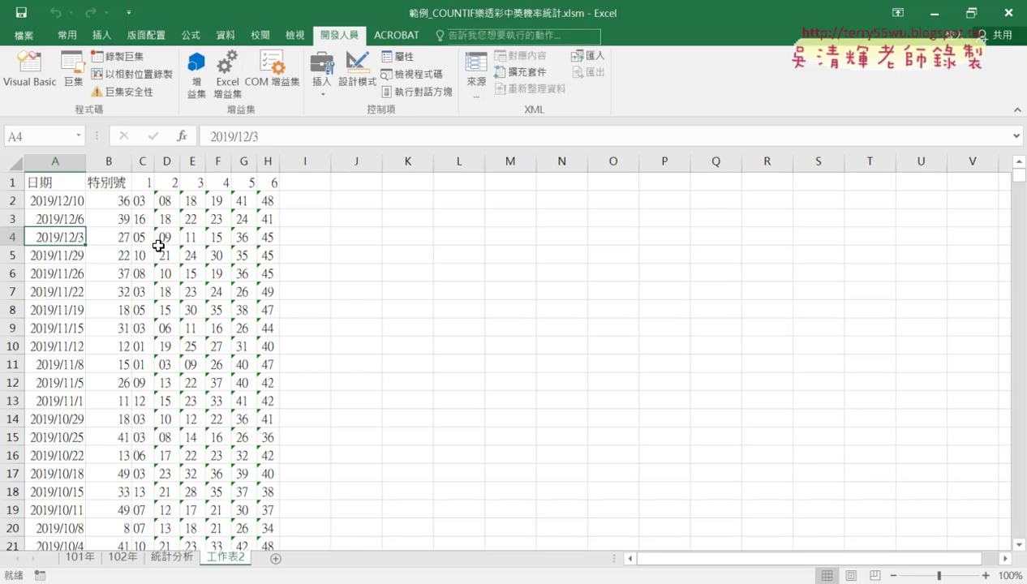
drag(91, 237, 243, 237)
click(69, 201)
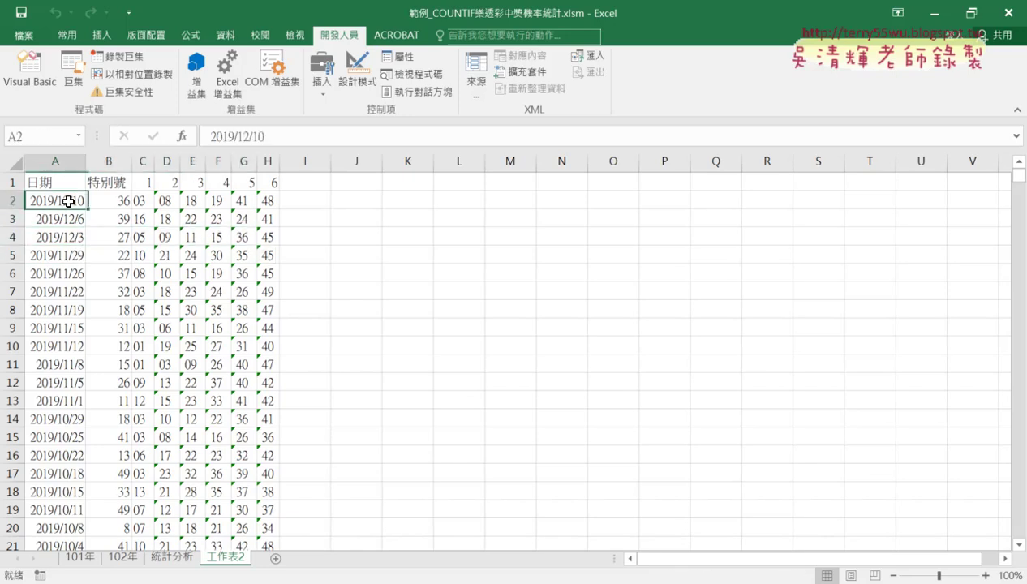
click(64, 185)
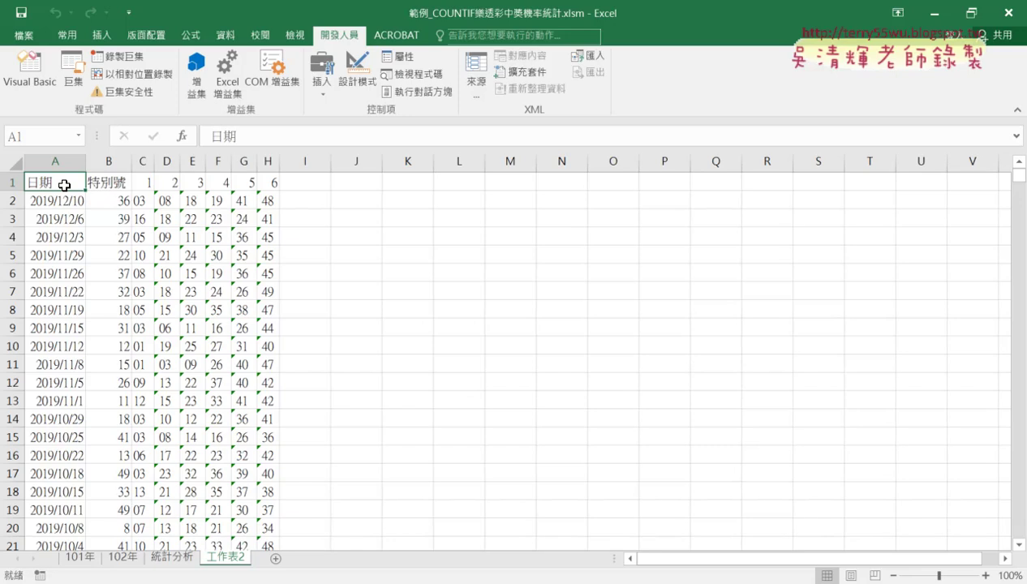
Jump to the oldest draw in row 1697, then return to the first draw record
key(ctrl+Down)
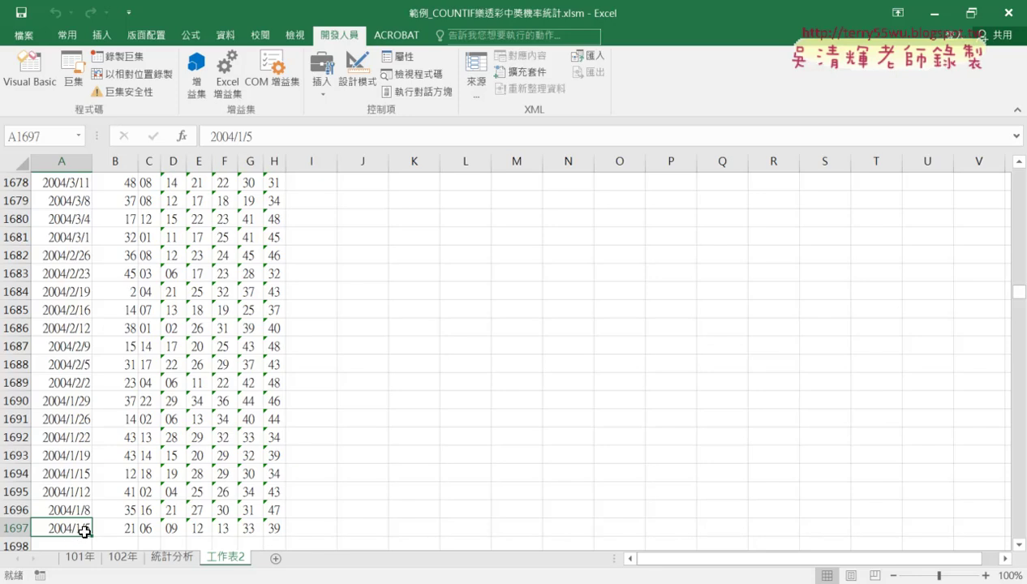
drag(108, 529, 275, 528)
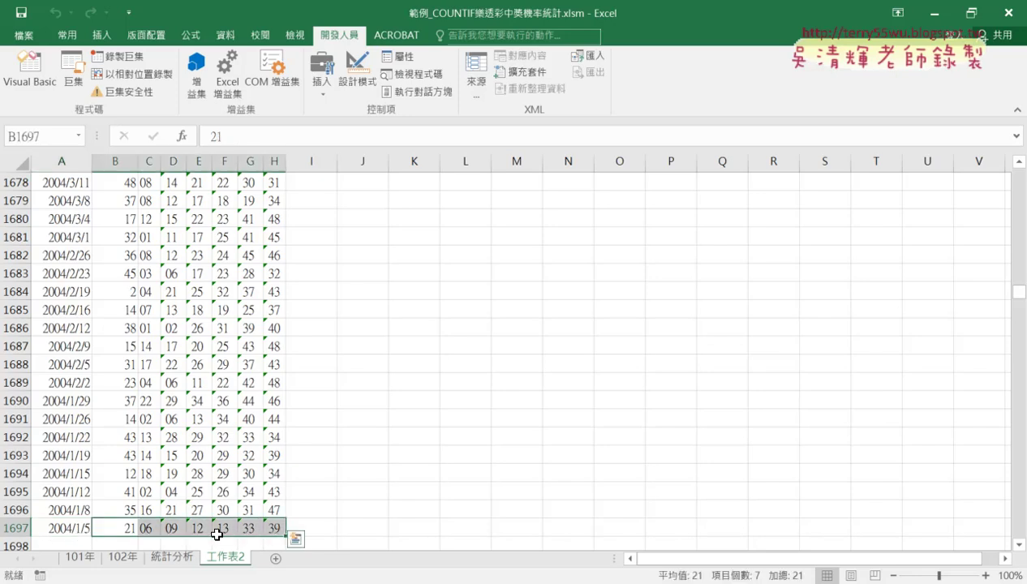
drag(144, 529, 271, 528)
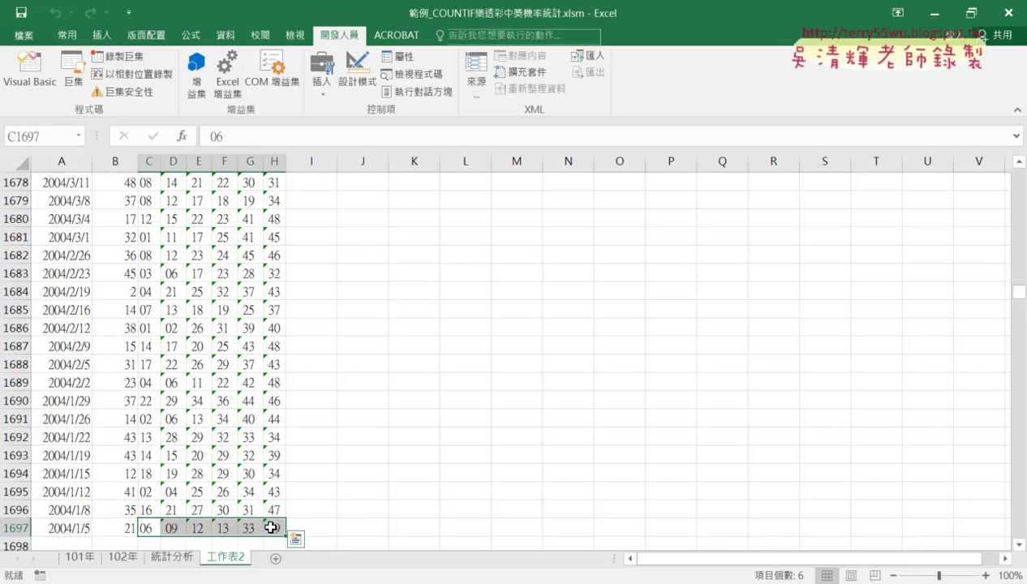
click(13, 528)
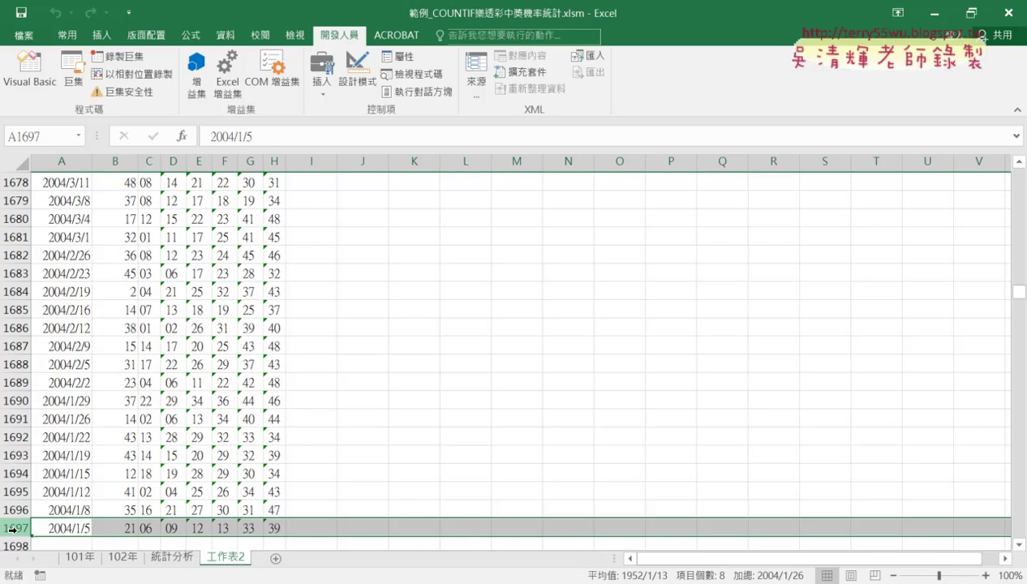
click(112, 510)
click(63, 529)
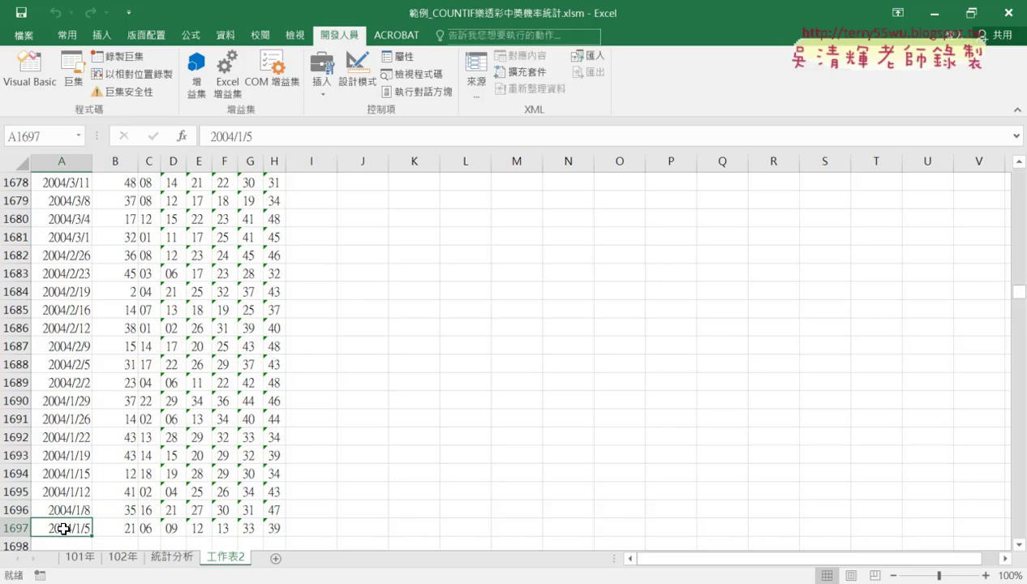
key(ctrl+Up)
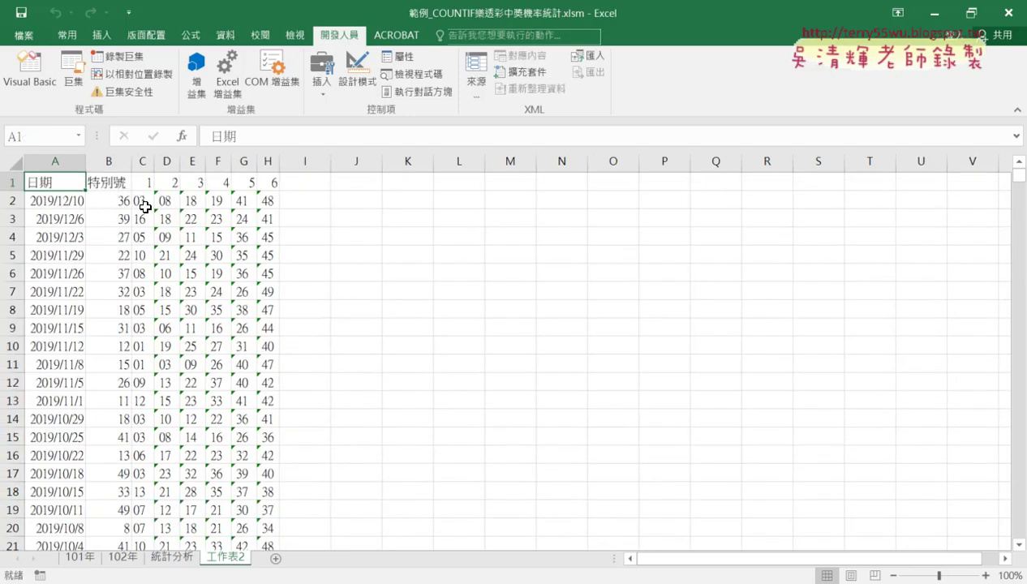
click(62, 203)
drag(98, 202, 277, 204)
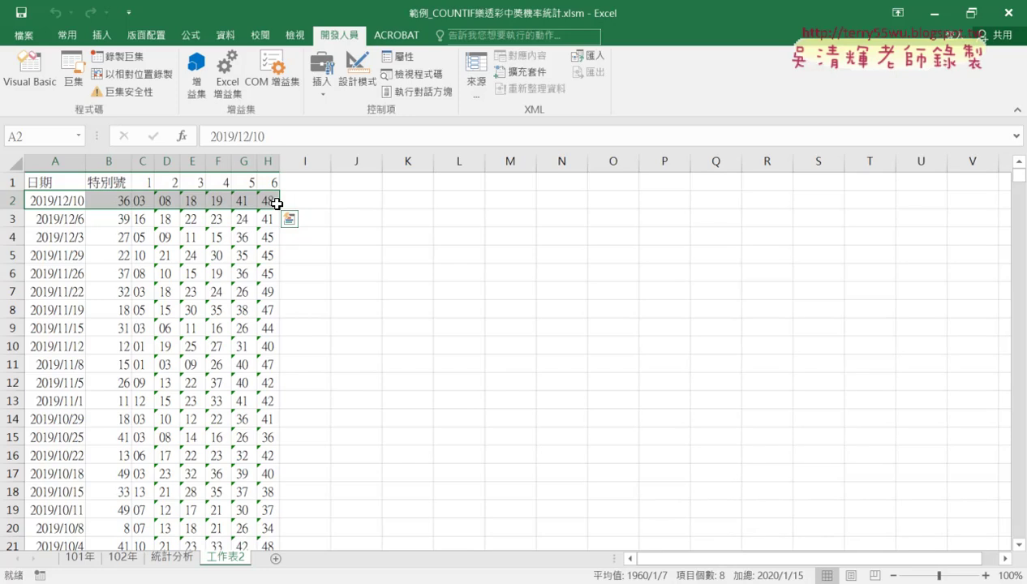
View the 大樂透下載 macro code in Module2, then go to the 統計分析 sheet
click(47, 91)
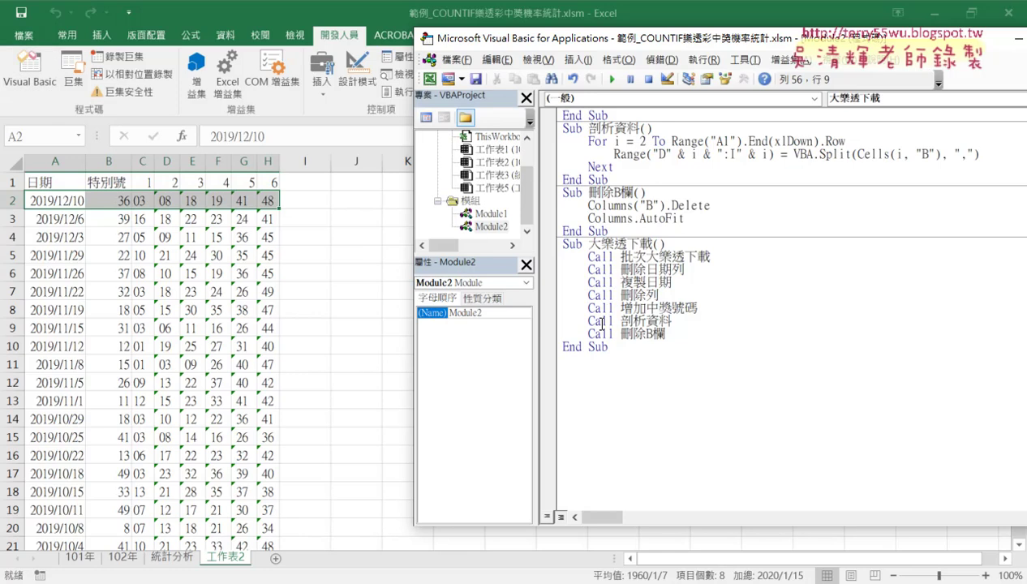
scroll(602, 321, up, 7)
scroll(602, 321, up, 4)
scroll(616, 372, down, 3)
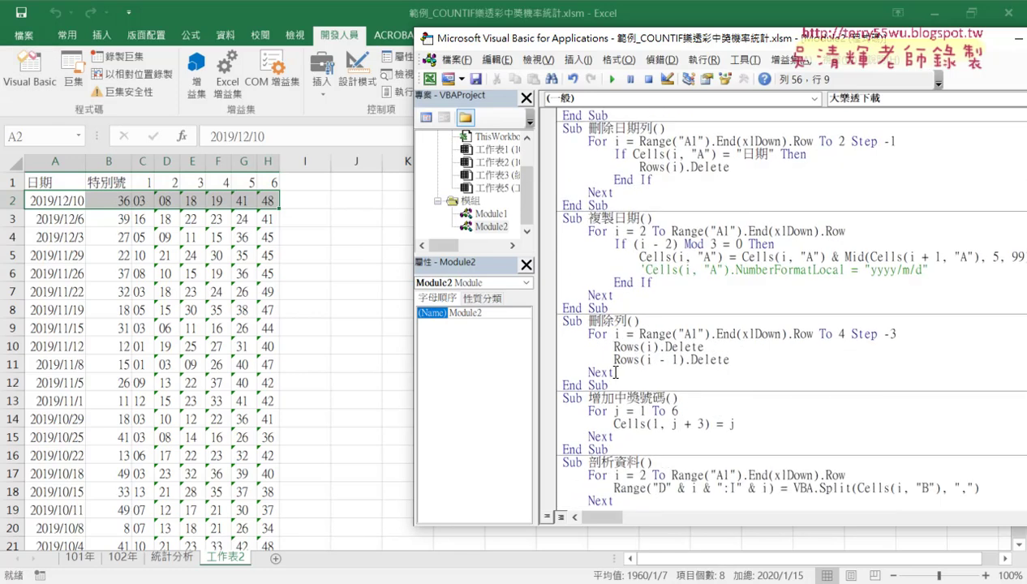
scroll(616, 373, down, 8)
drag(608, 372, 563, 271)
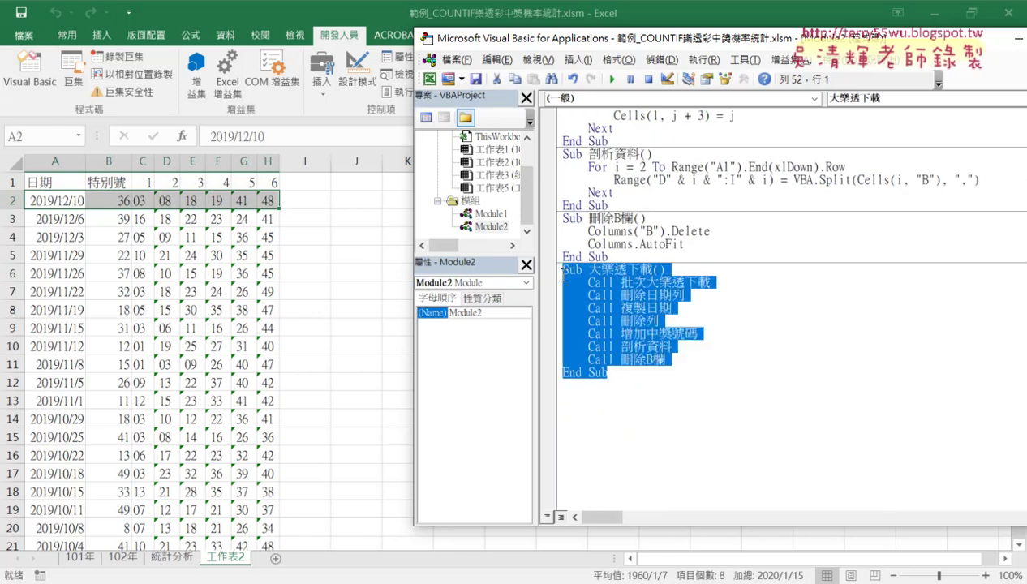
click(617, 296)
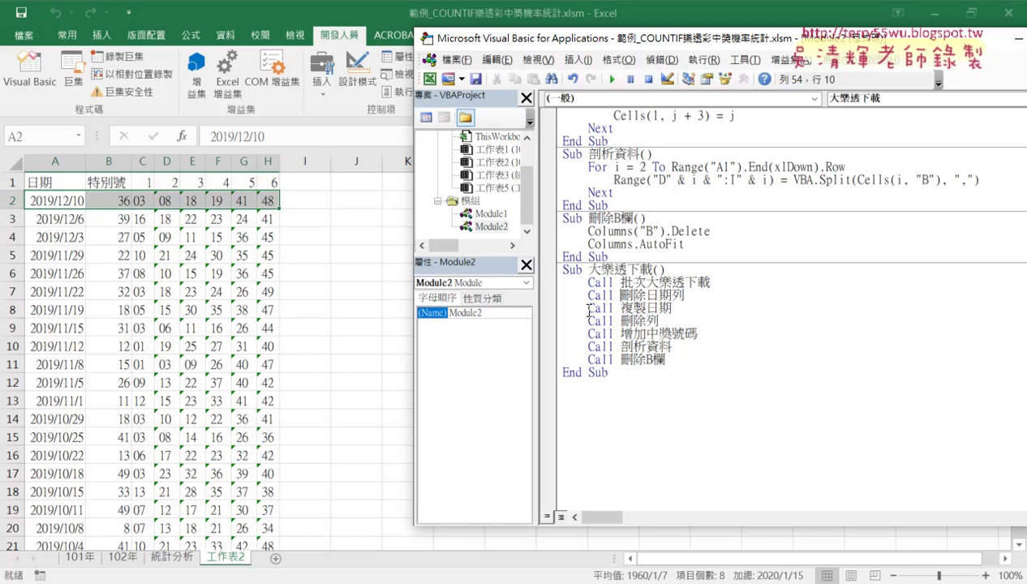
click(175, 558)
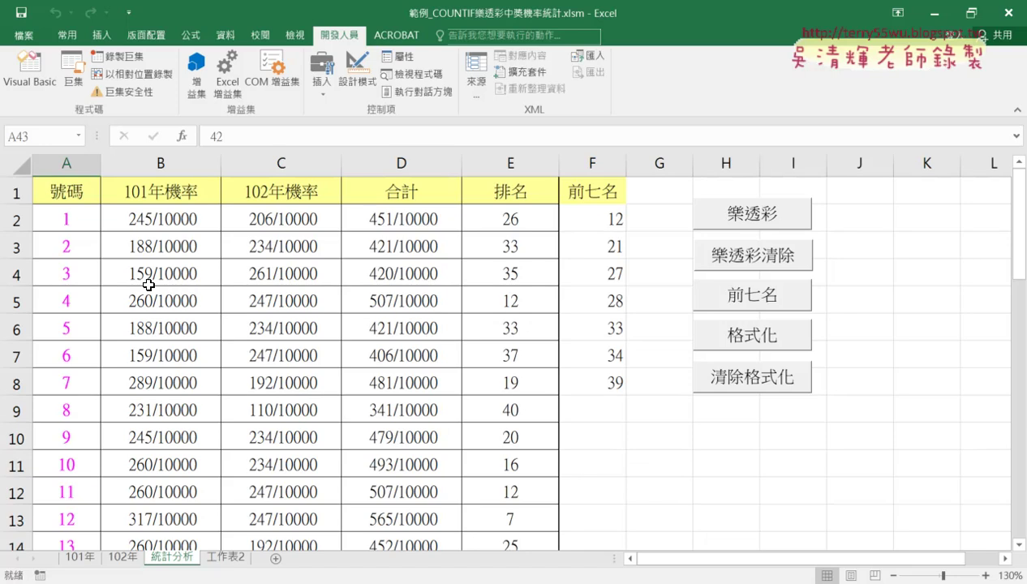
scroll(122, 280, down, 2)
scroll(122, 281, down, 1)
scroll(123, 282, down, 6)
scroll(124, 283, down, 2)
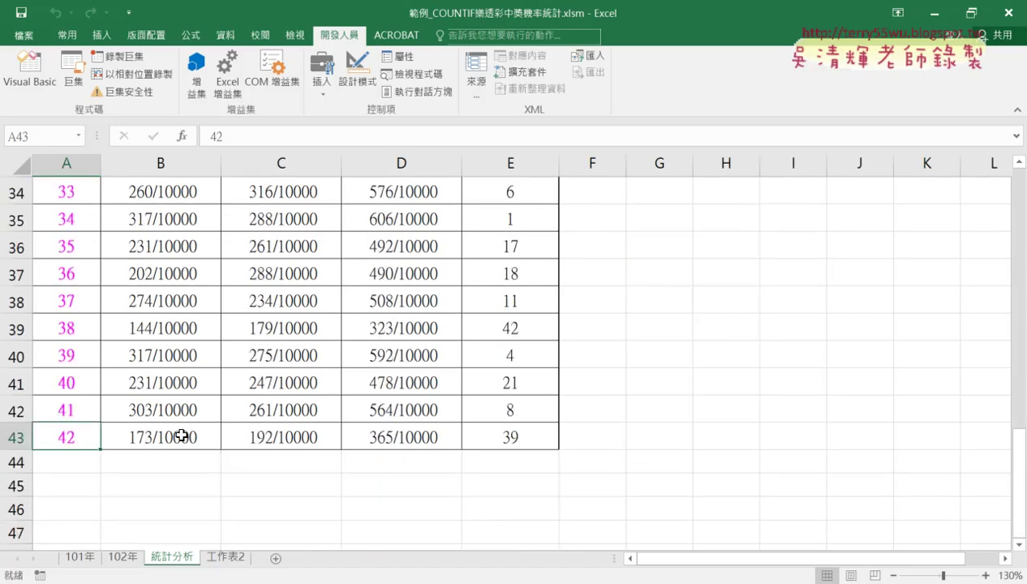
scroll(183, 401, up, 11)
click(173, 167)
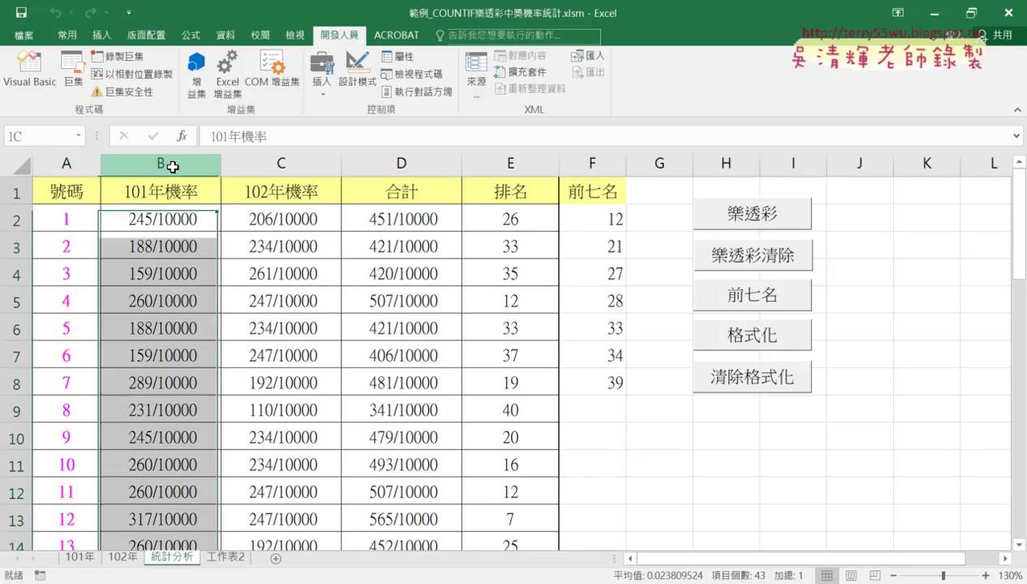
click(291, 163)
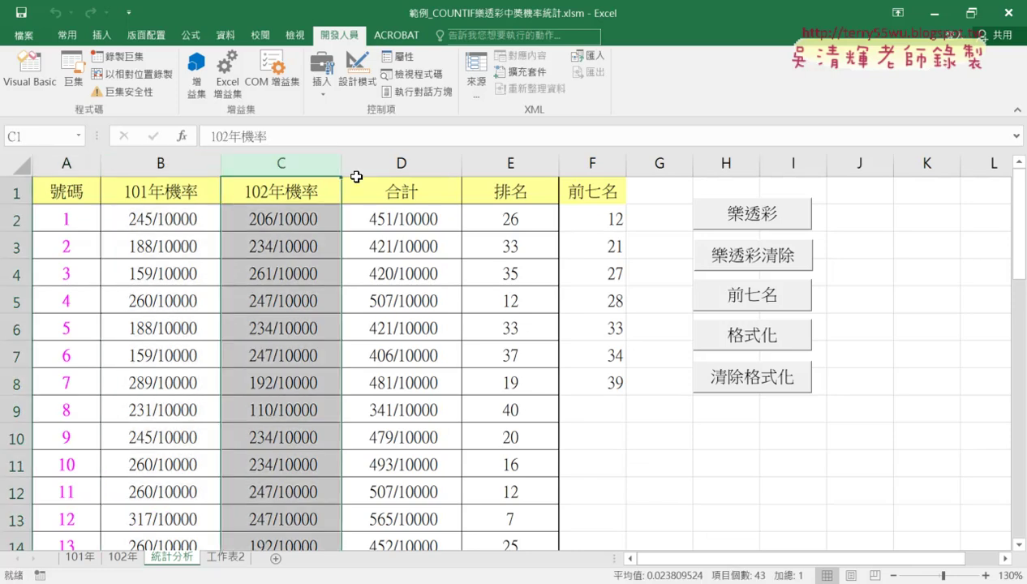
click(402, 163)
click(511, 165)
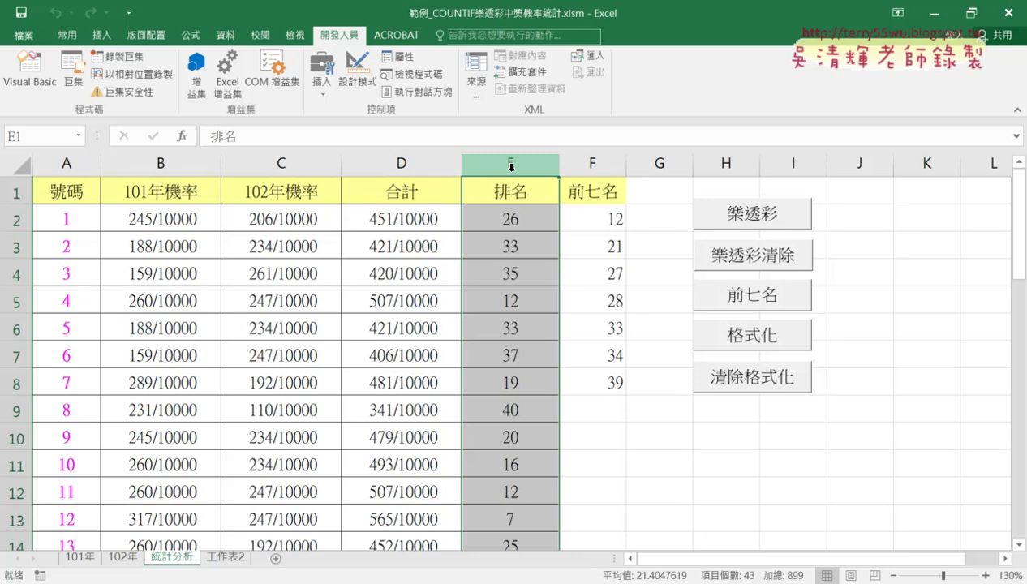
click(71, 192)
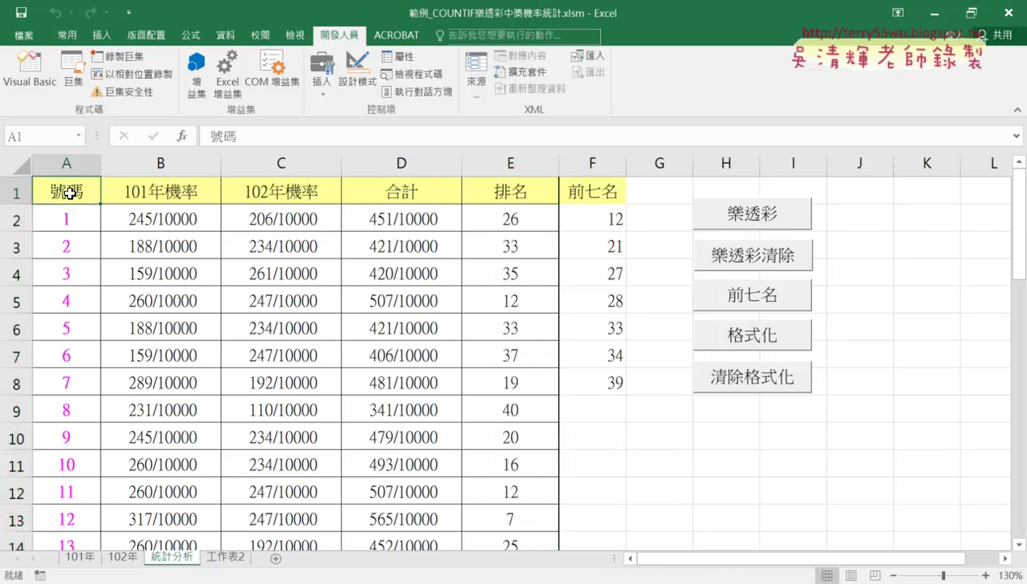
key(ctrl+Down)
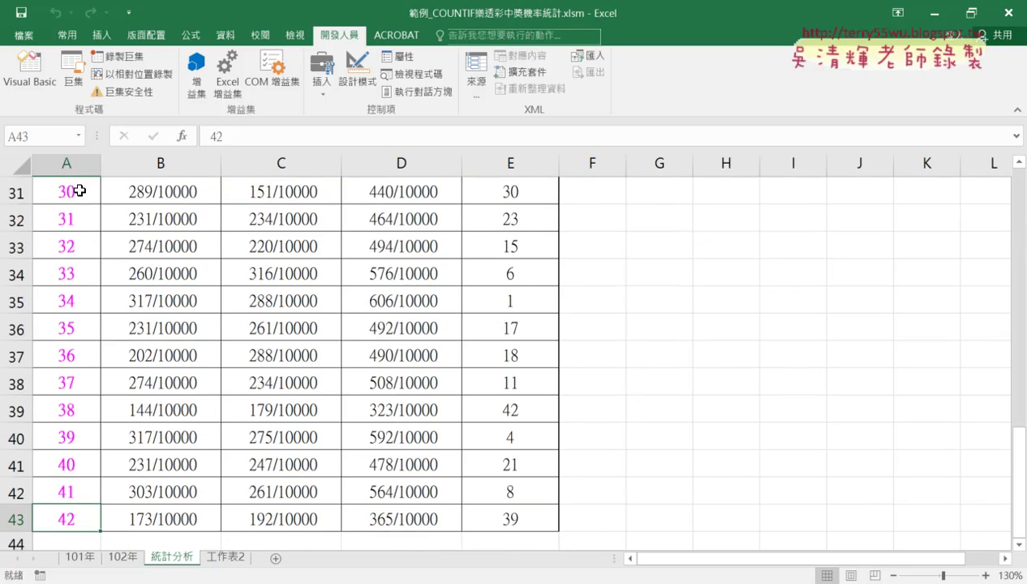
scroll(89, 357, down, 1)
scroll(75, 359, down, 1)
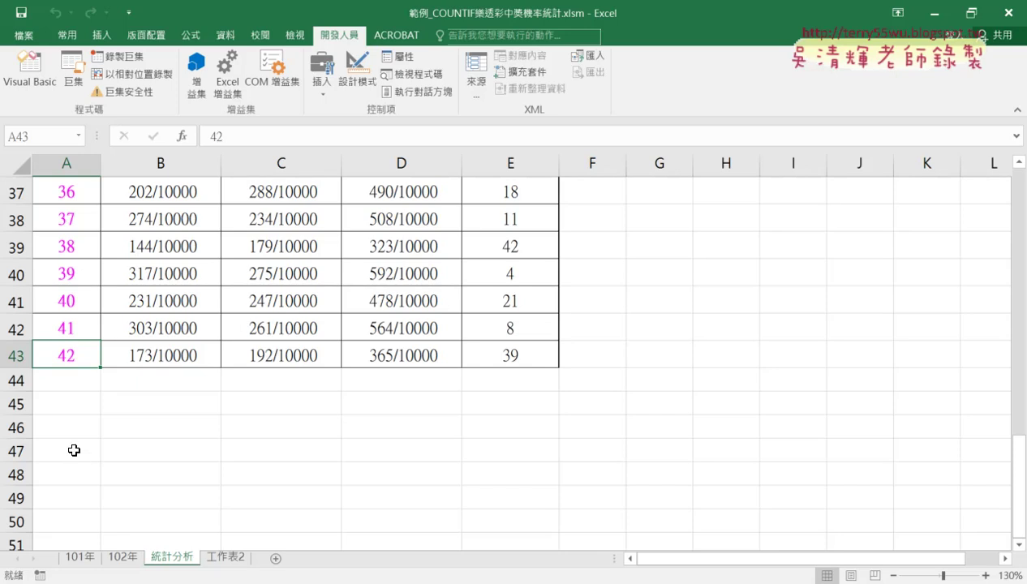
scroll(73, 448, up, 2)
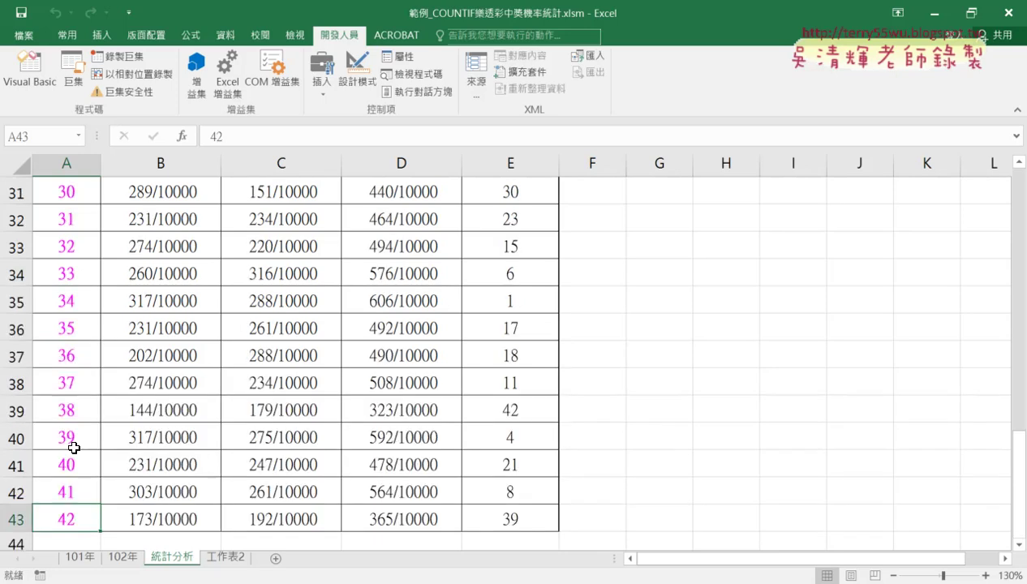
scroll(74, 448, up, 10)
Duplicate the 統計分析 sheet and name the copy 統計分析 (大樂透)
drag(177, 164, 300, 164)
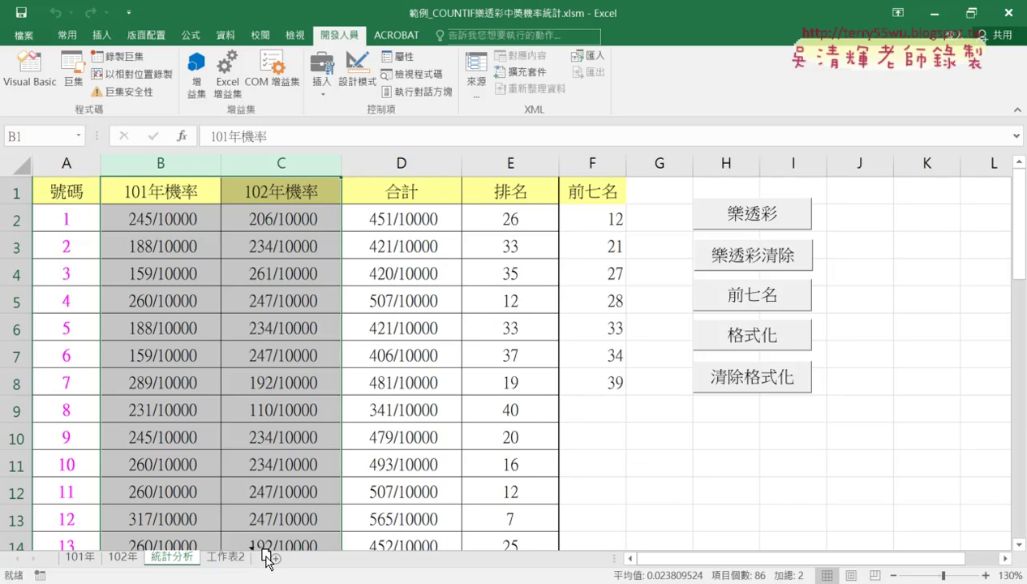
drag(267, 560, 271, 560)
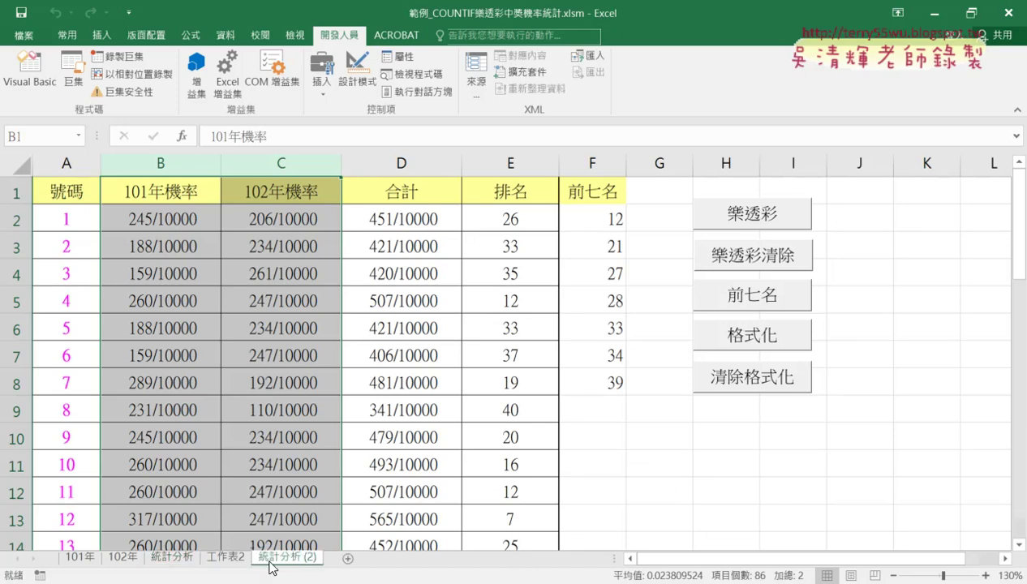
double_click(310, 560)
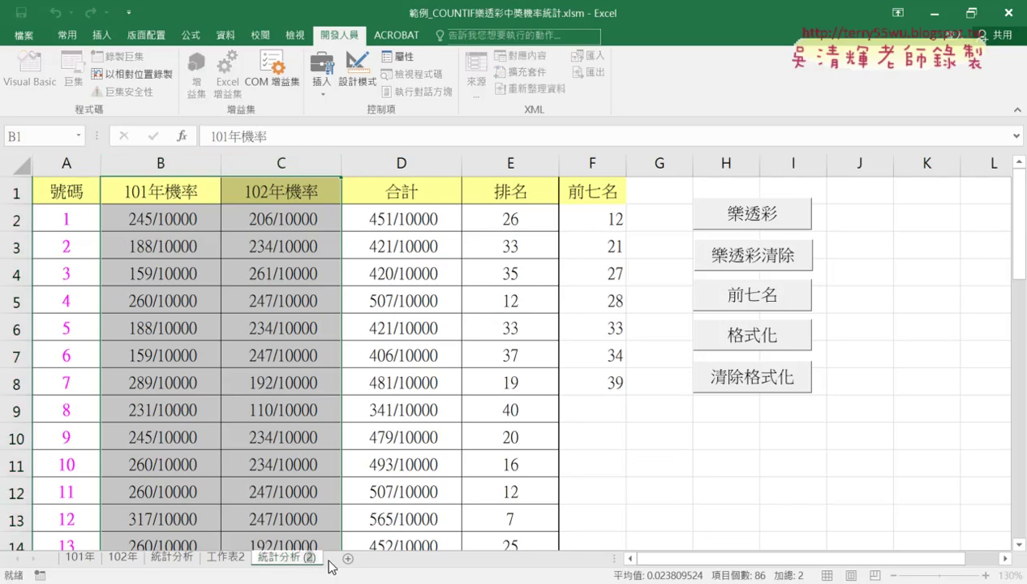
text(大)
text(去)
text(樂)
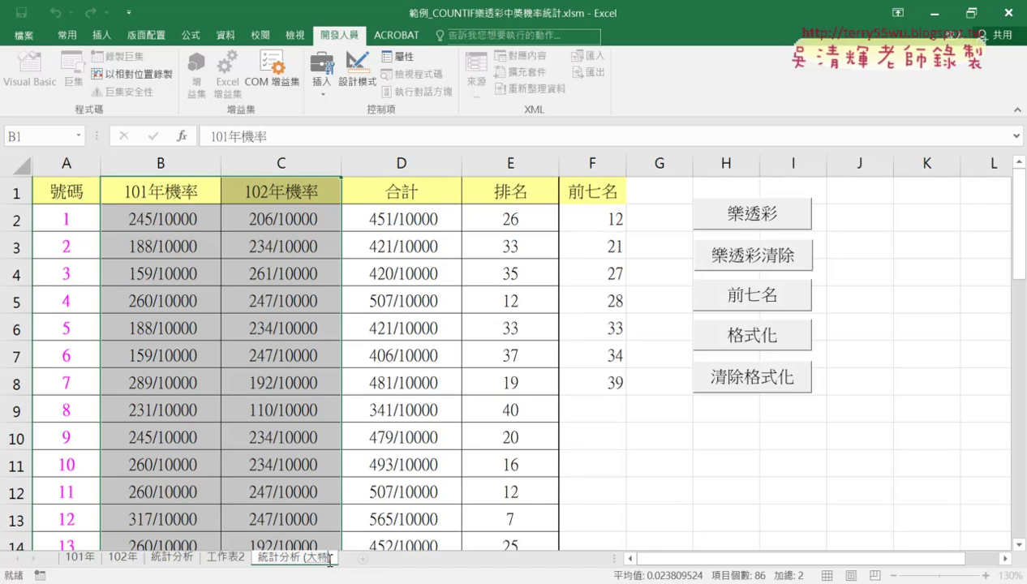
text(ㄌㄜ)
text(透)
key(Return)
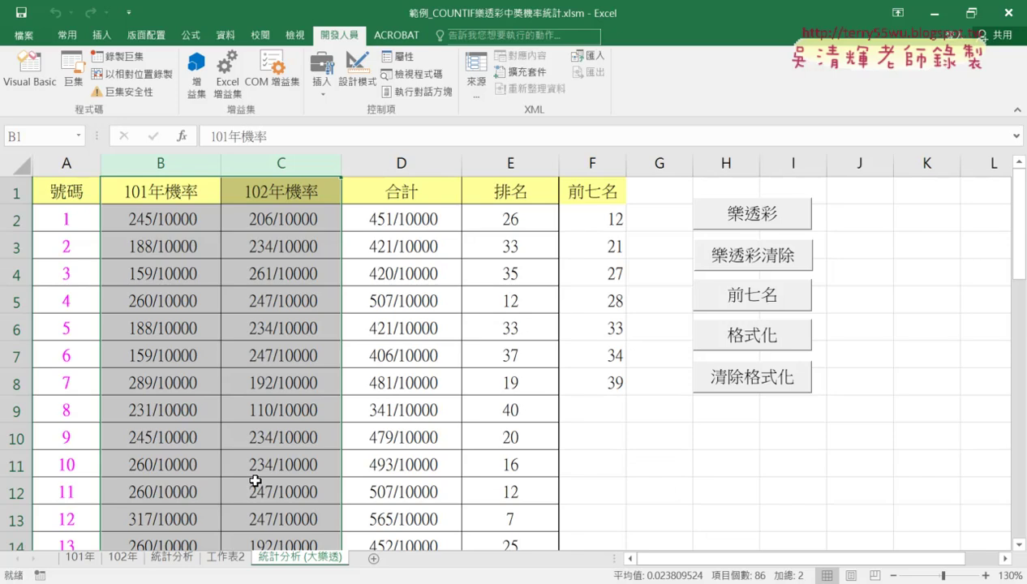
Delete the 102年機率 and 合計 columns from the copied sheet
click(297, 162)
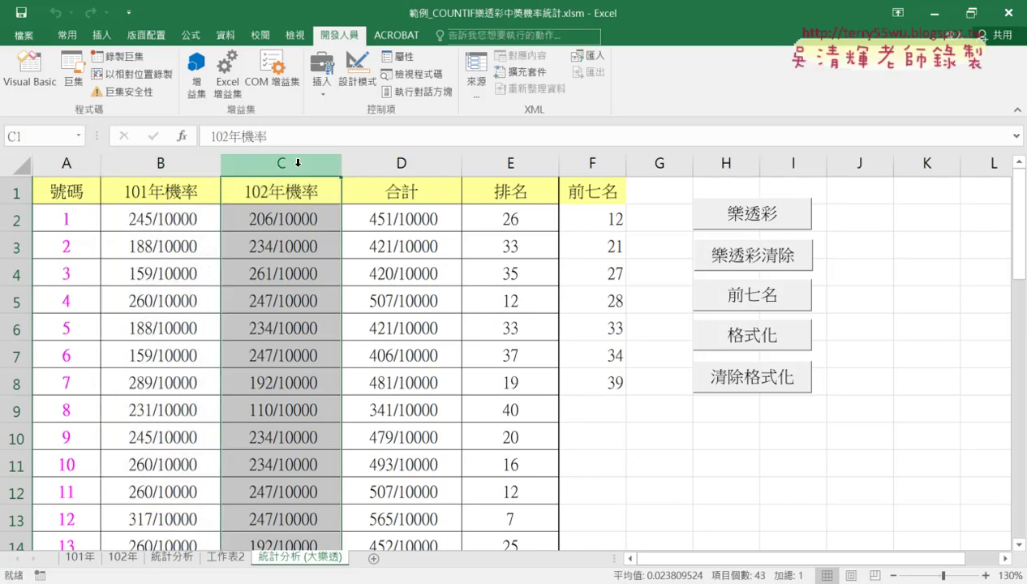
drag(311, 162, 401, 163)
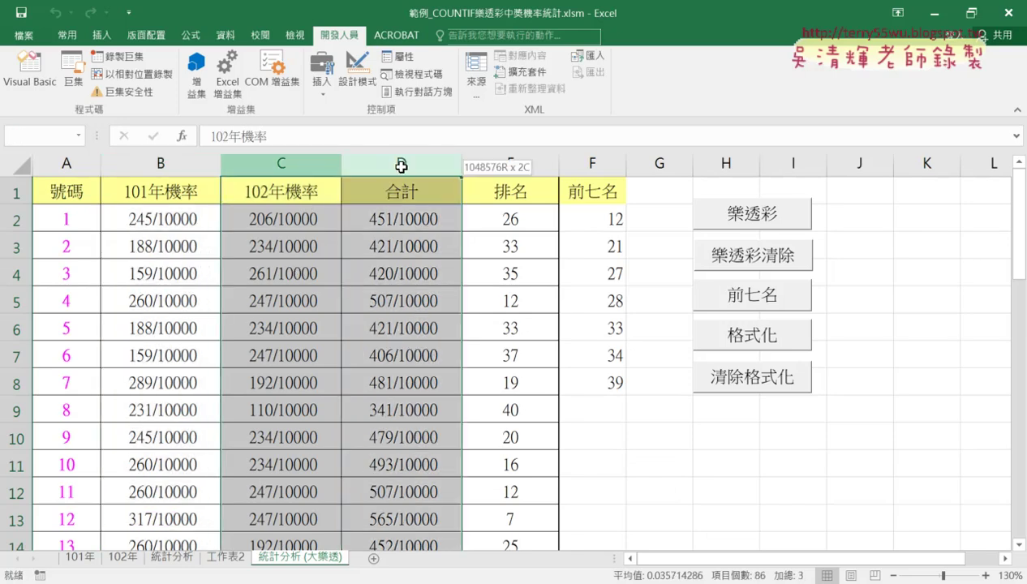
right_click(344, 248)
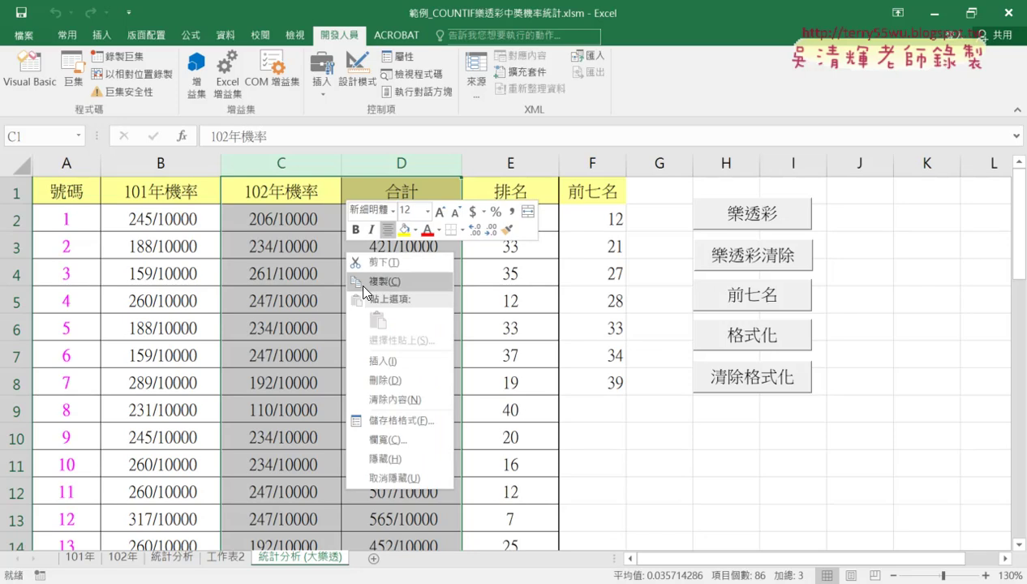
click(393, 382)
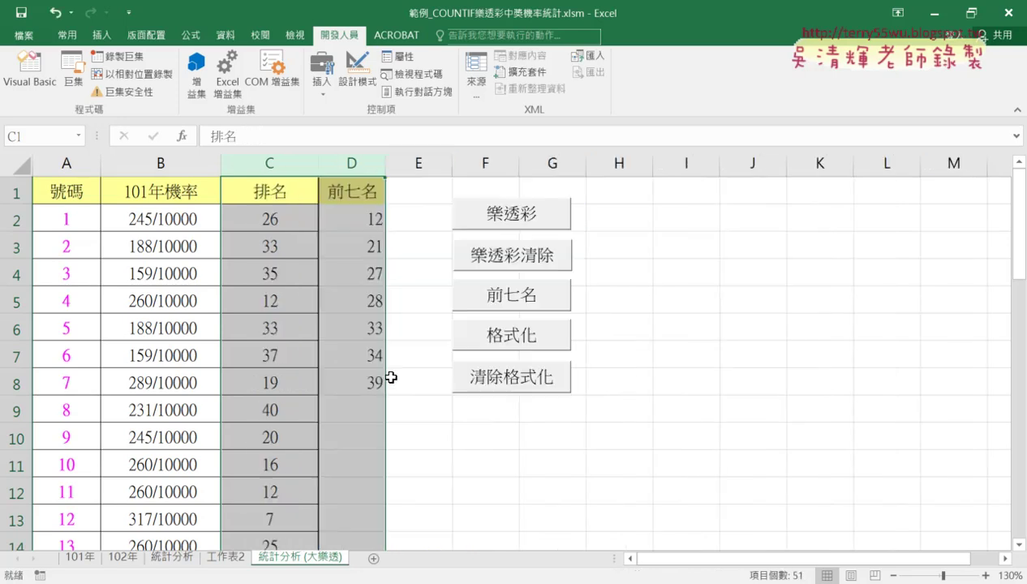
Fill the 號碼 column with 43–49 from the 41–42 pair, then review B2's COUNTIF formula
click(277, 222)
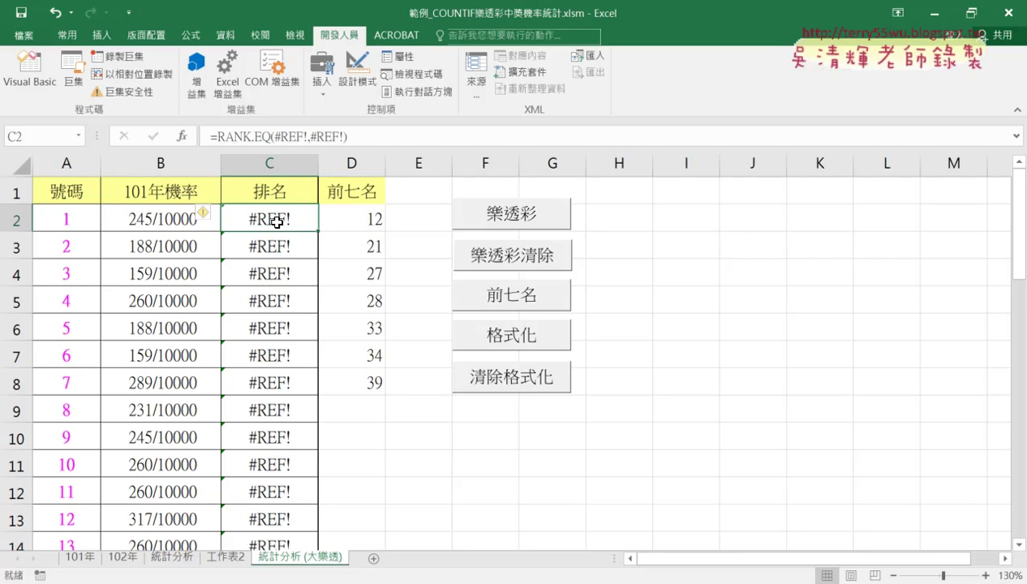
scroll(81, 252, down, 3)
scroll(85, 248, down, 5)
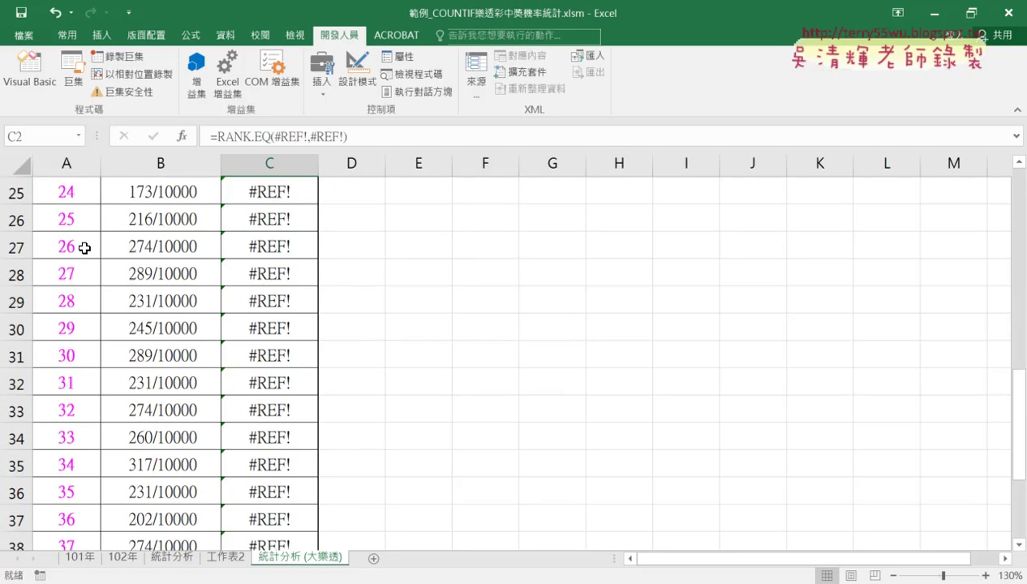
scroll(85, 248, down, 8)
scroll(84, 252, up, 3)
drag(84, 252, 100, 447)
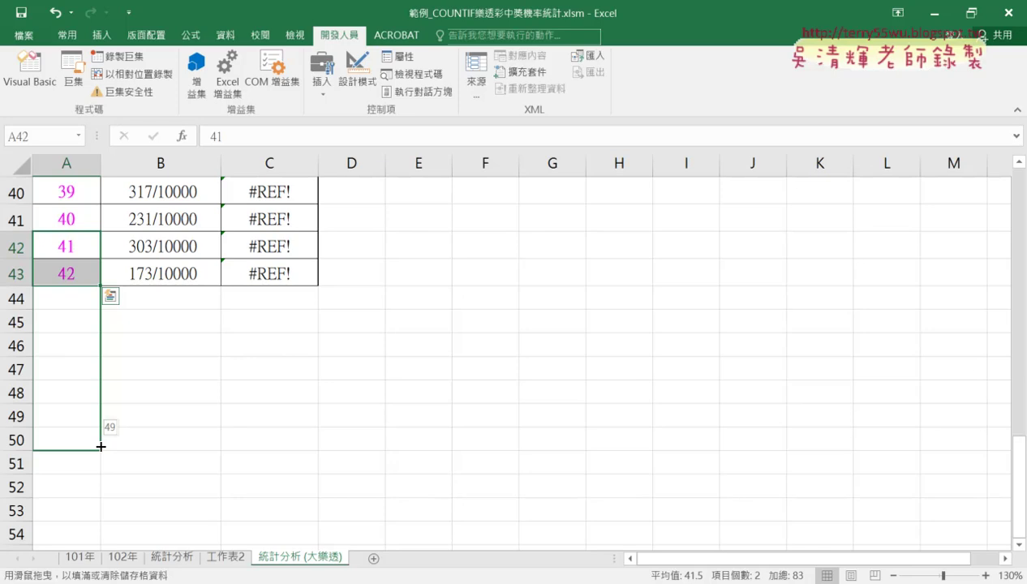
drag(101, 447, 101, 447)
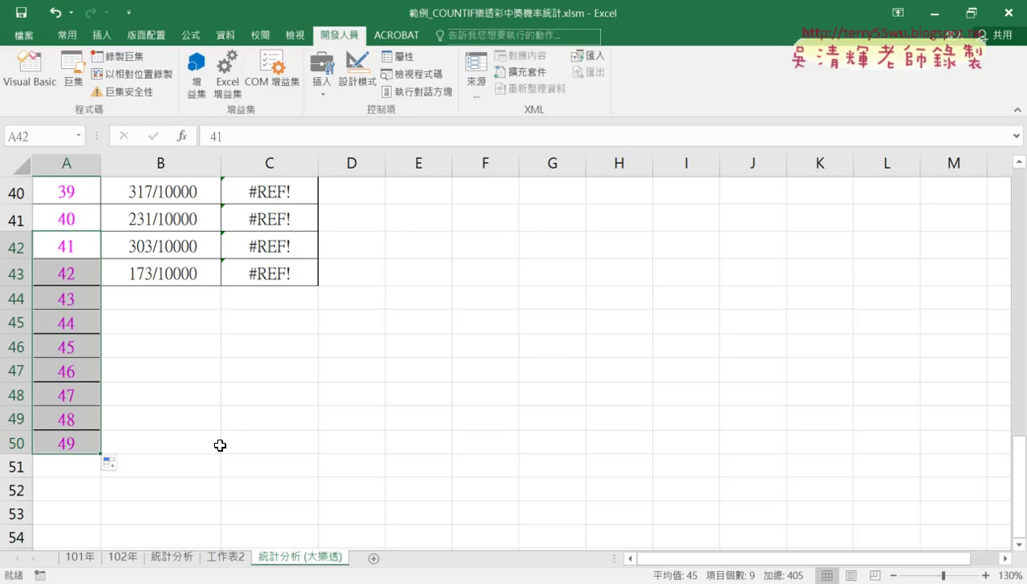
scroll(219, 445, up, 5)
scroll(220, 446, up, 8)
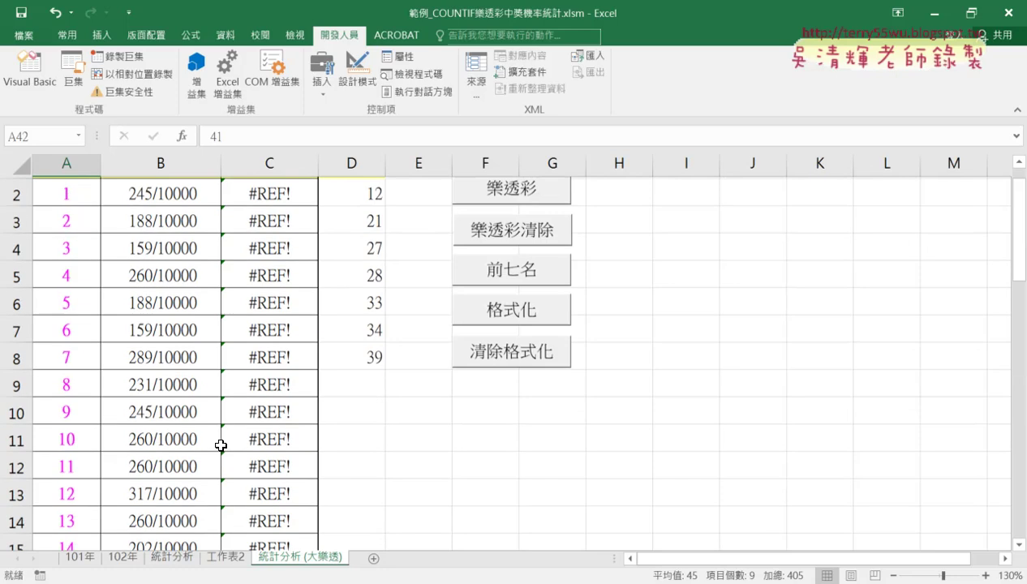
scroll(220, 445, up, 1)
click(163, 220)
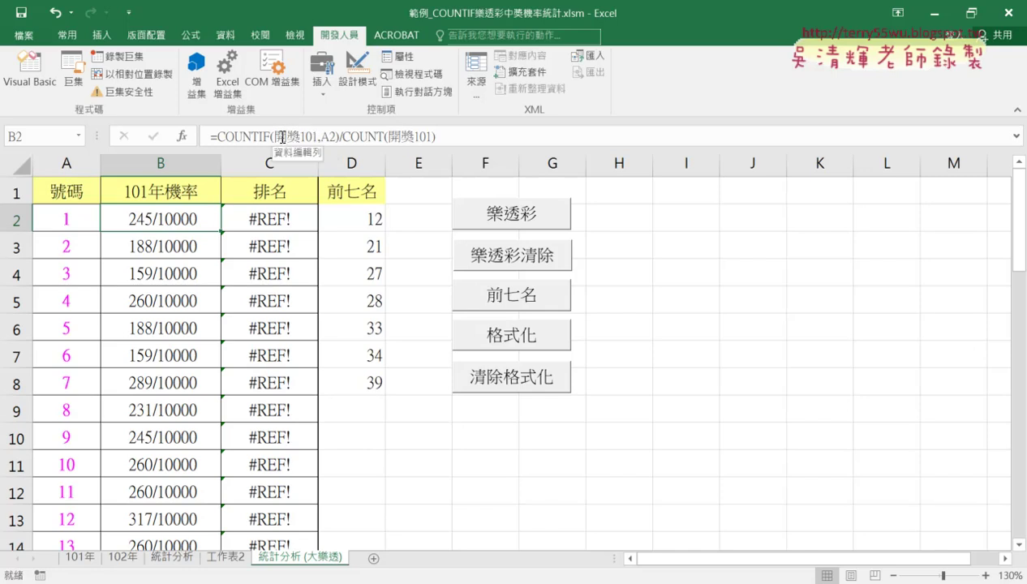
On 工作表2, try selecting the whole draw table starting from the first row
click(227, 558)
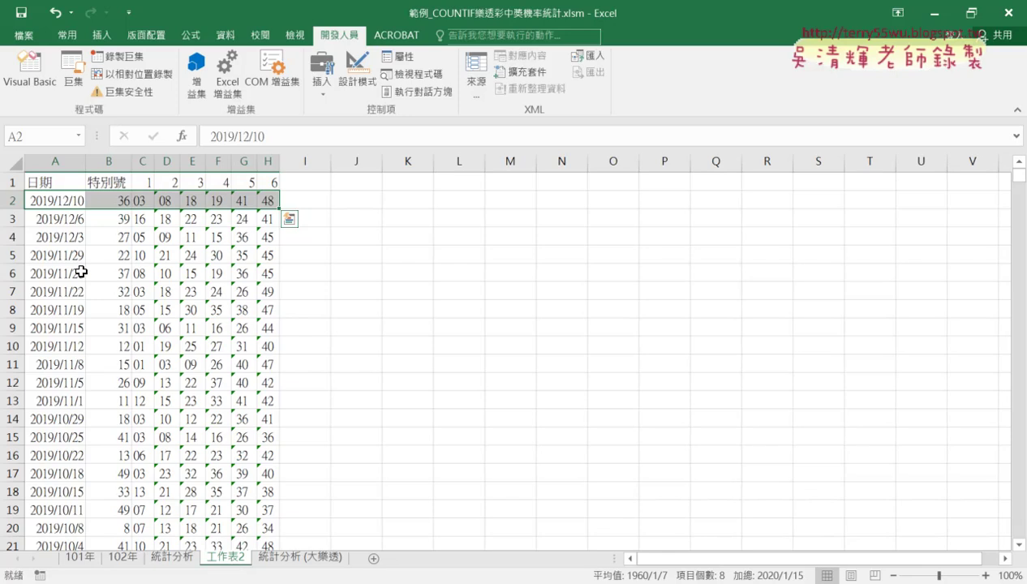
mouse_move(69, 199)
mouse_down()
mouse_move(245, 208)
mouse_move(41, 199)
mouse_up()
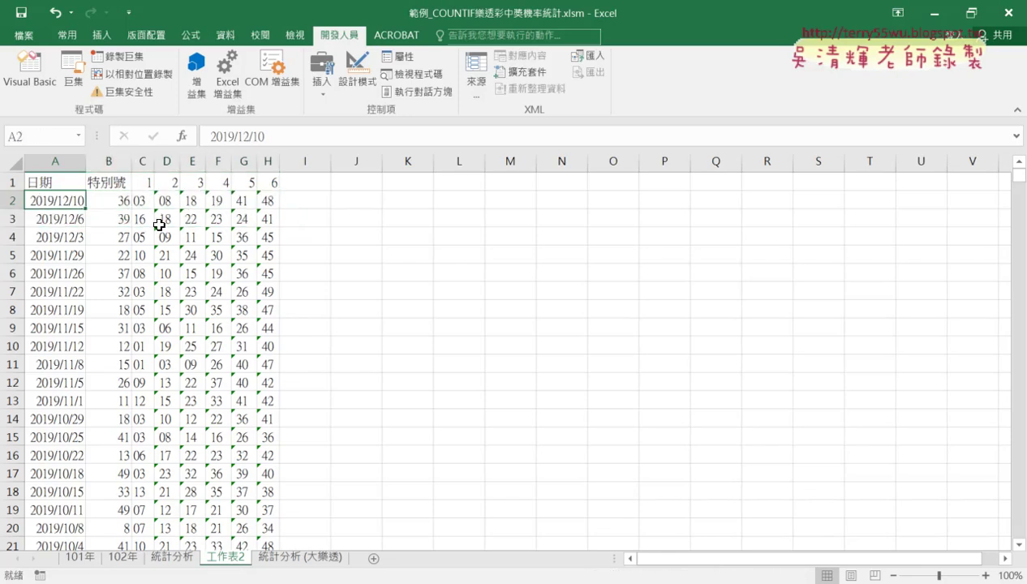
key(ctrl+shift+Right)
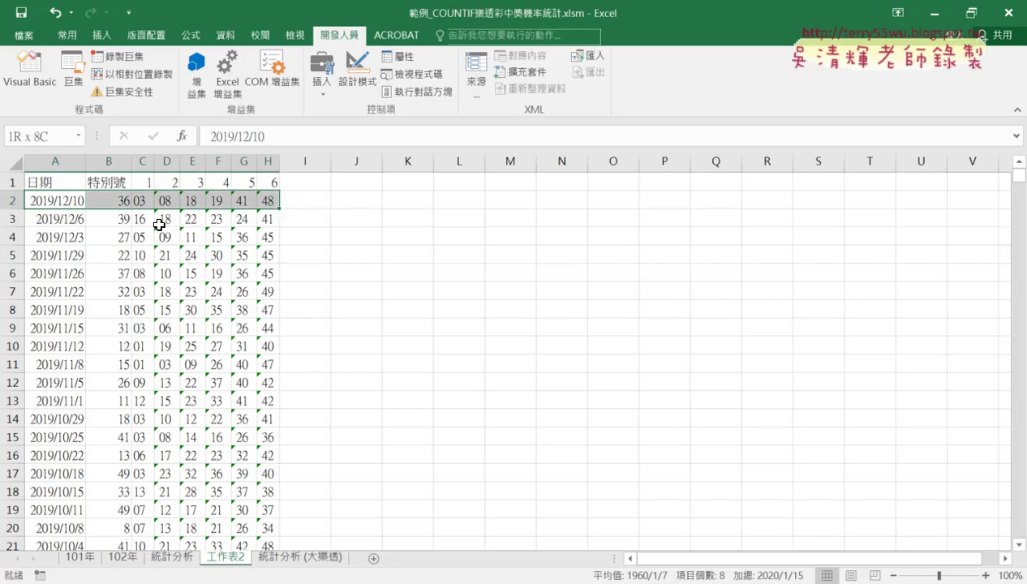
key(ctrl+shift+Down)
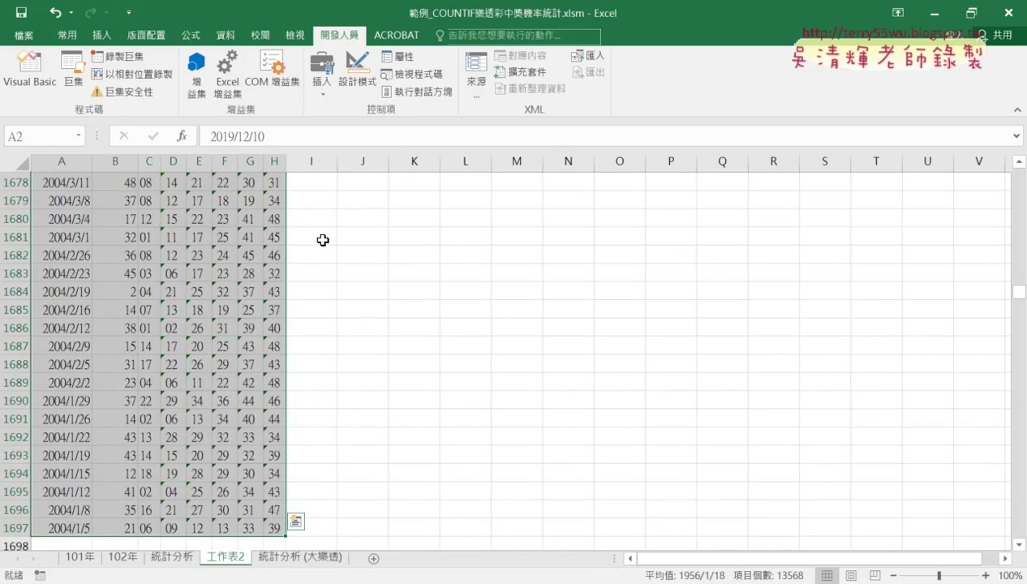
scroll(201, 253, up, 6)
drag(1019, 290, 1019, 172)
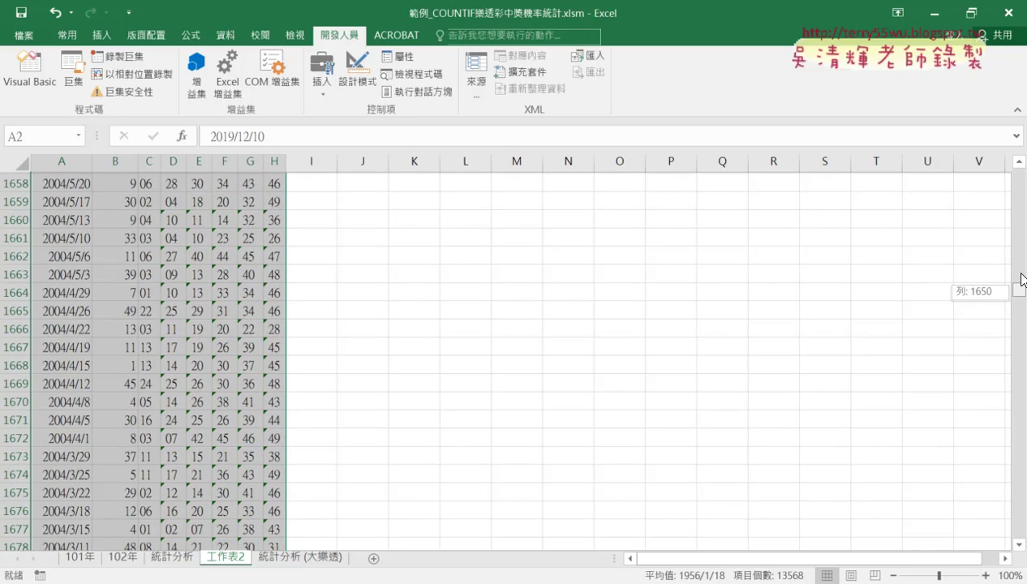
Select B2:H1697 and name it 大樂透 in the Name Box
click(104, 200)
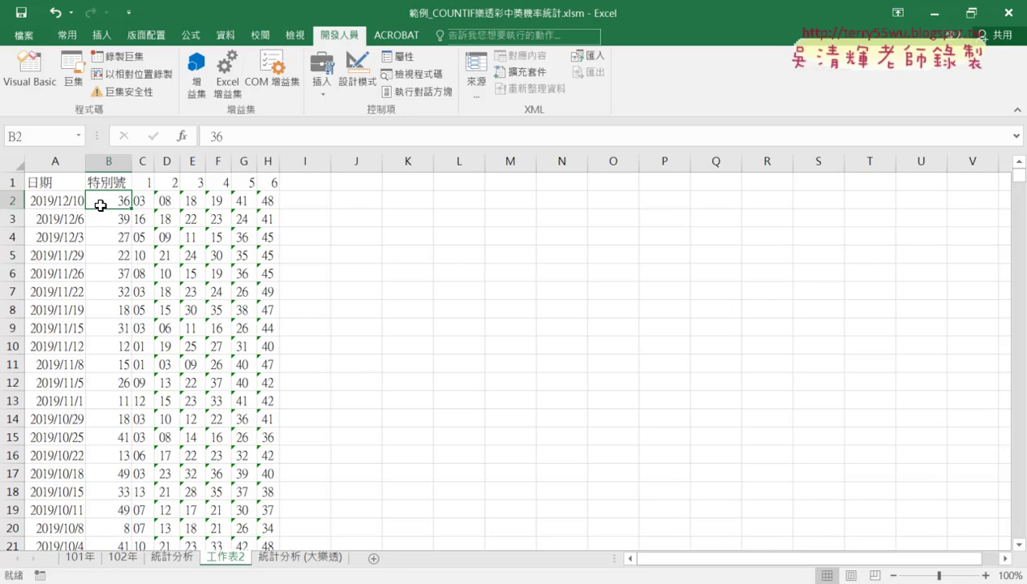
key(ctrl+shift+Right)
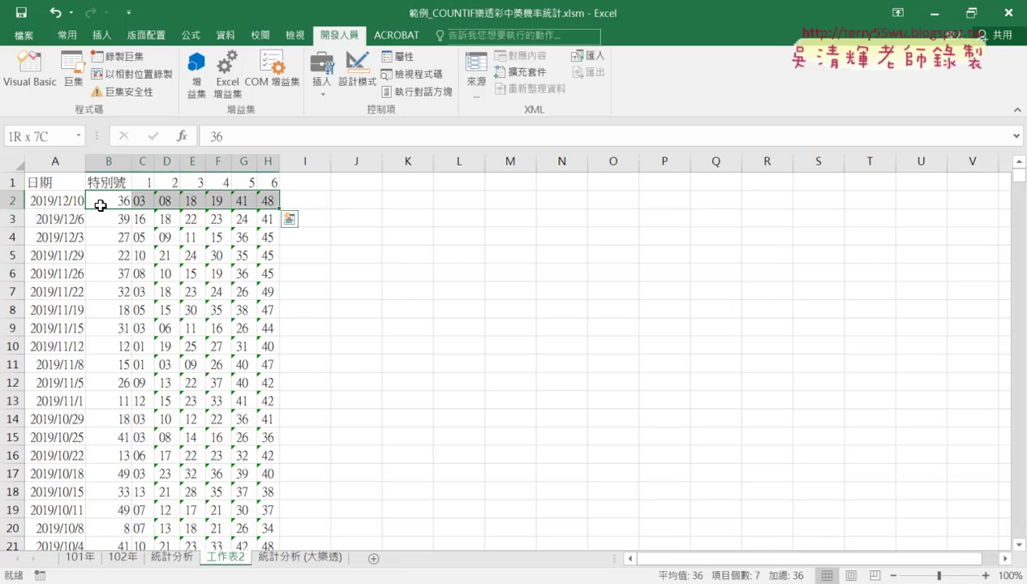
key(ctrl+shift+Down)
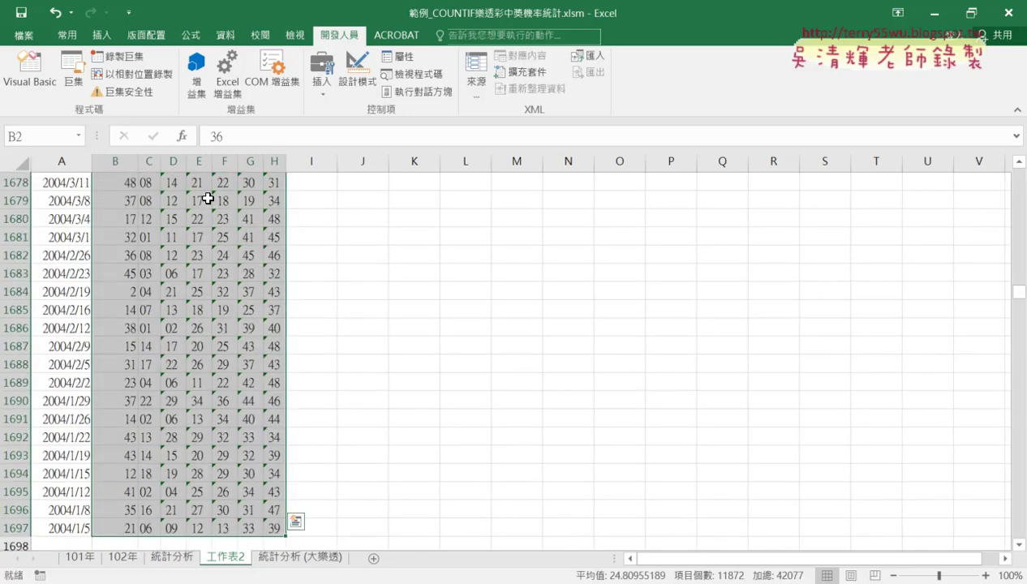
drag(1017, 282, 1021, 172)
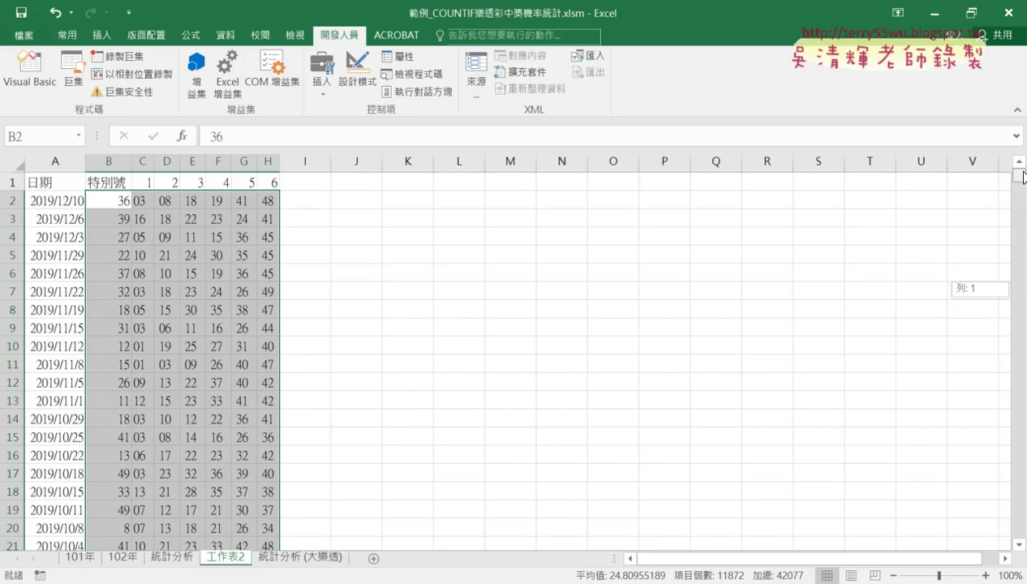
click(32, 136)
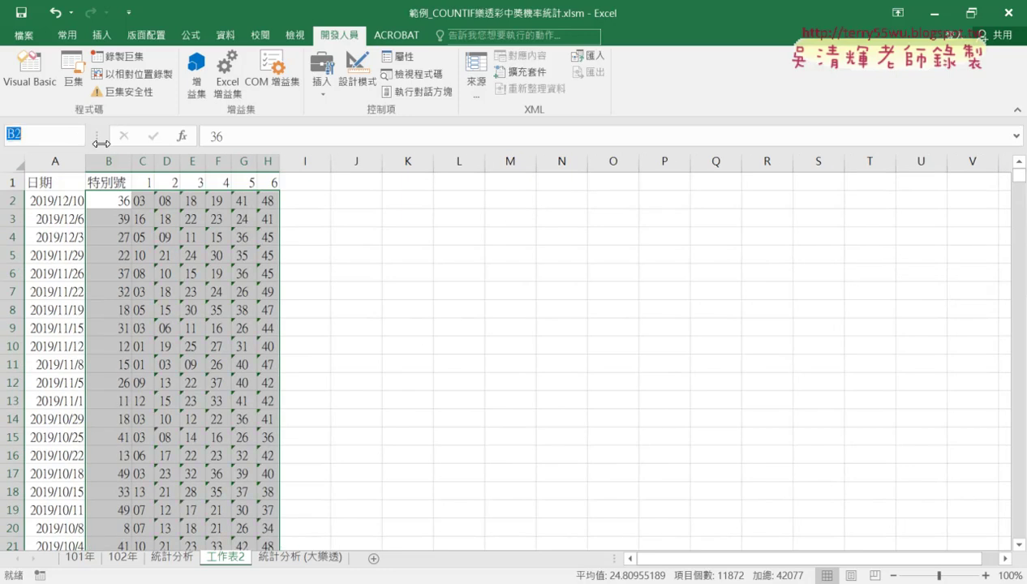
text(大)
text(樂透)
key(Return)
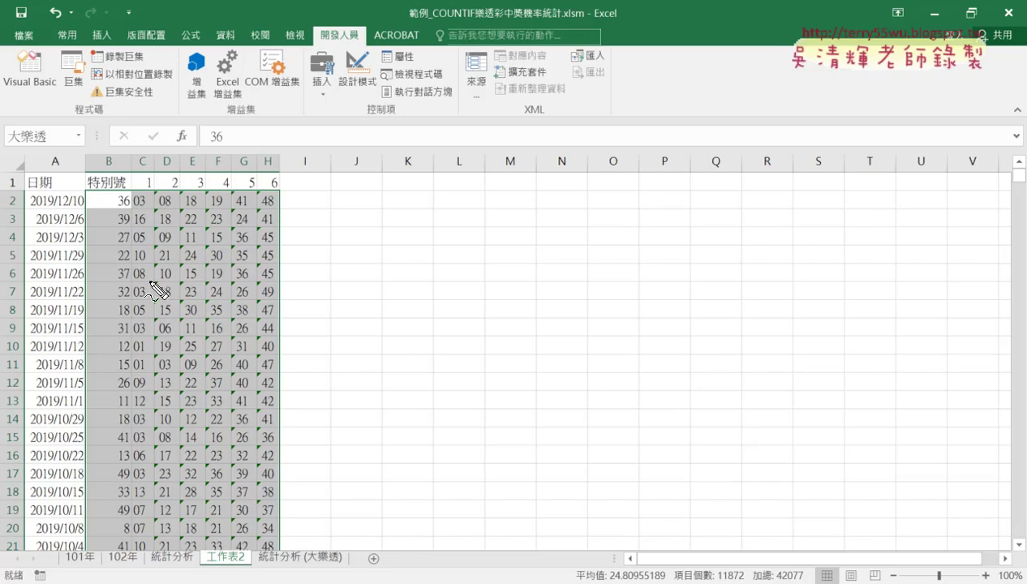
drag(99, 509, 175, 512)
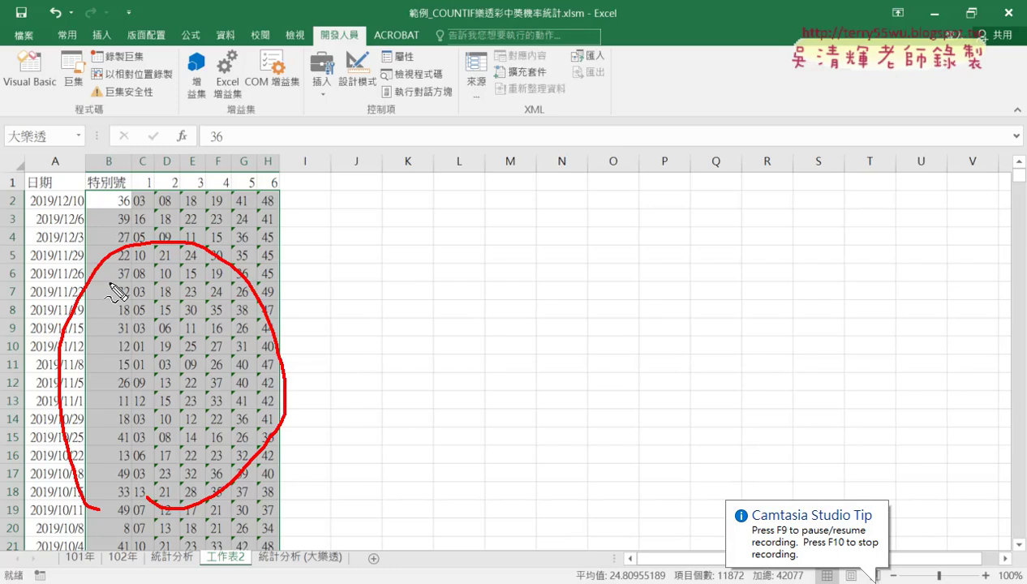
mouse_move(105, 253)
mouse_down()
mouse_move(99, 169)
mouse_move(40, 127)
mouse_up()
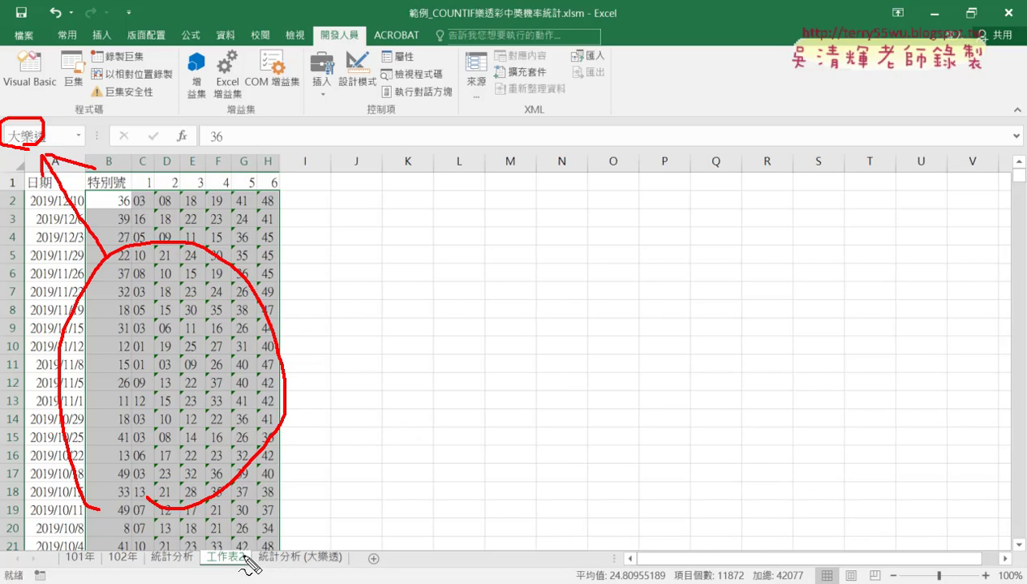
key(Escape)
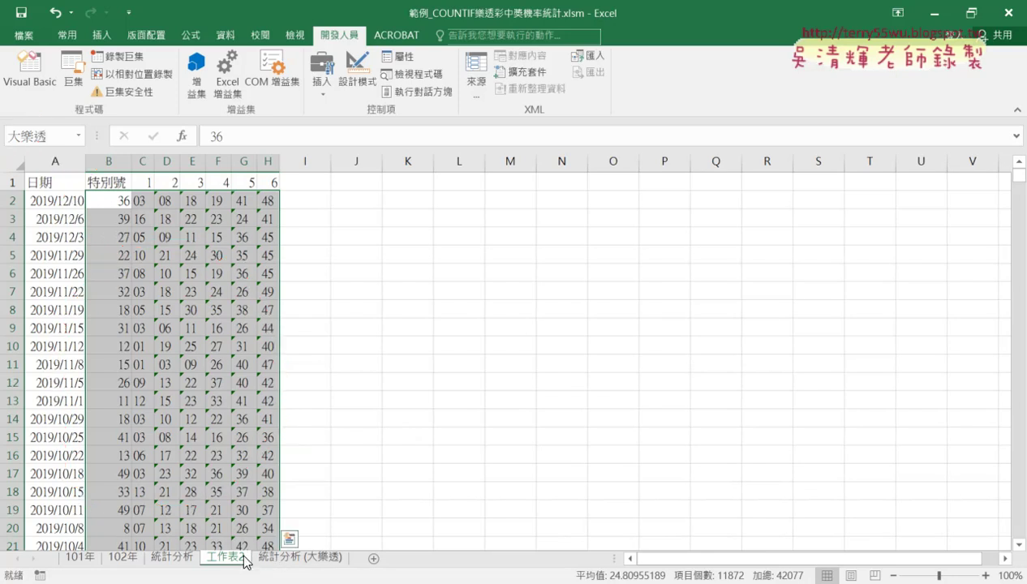
Replace 開獎101 with 大樂透 in B2's COUNTIF and COUNT on 統計分析 (大樂透)
click(297, 559)
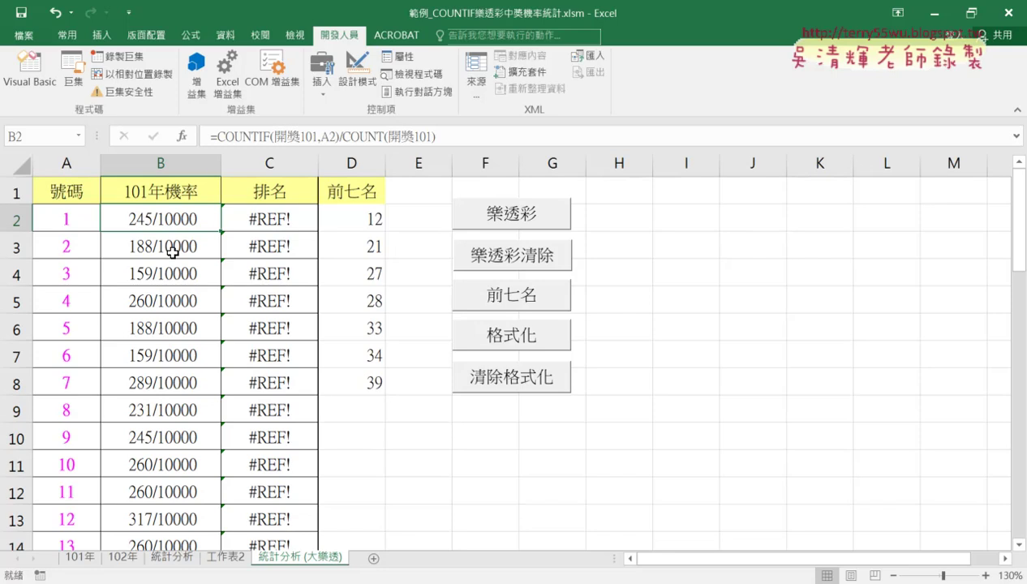
drag(274, 136, 318, 137)
key(Delete)
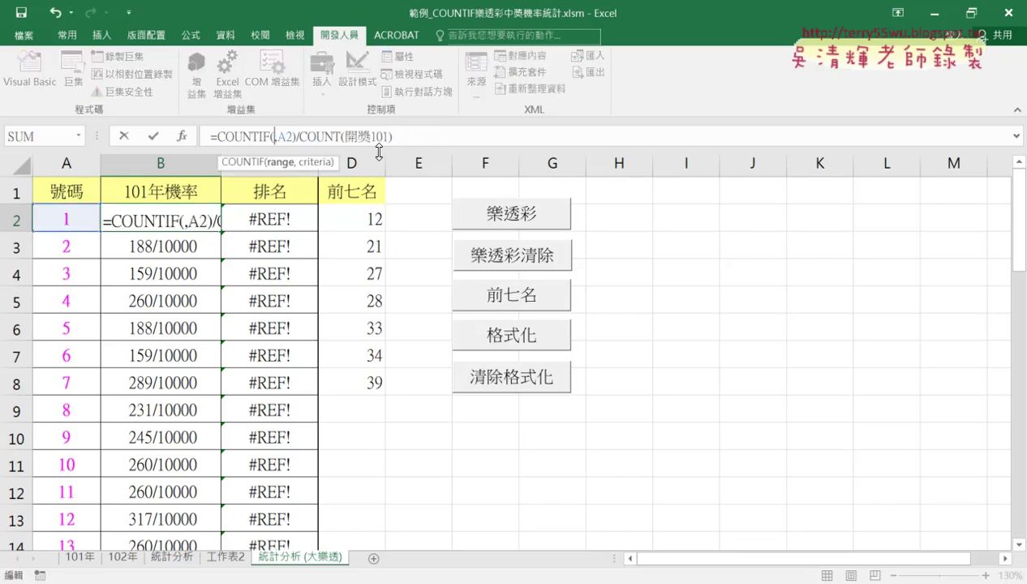
key(F3)
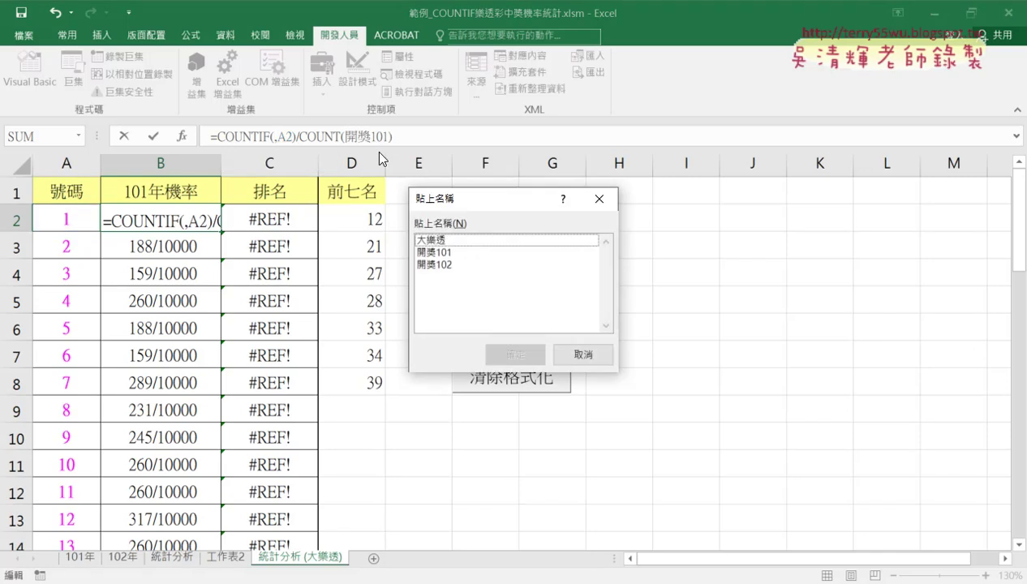
double_click(430, 240)
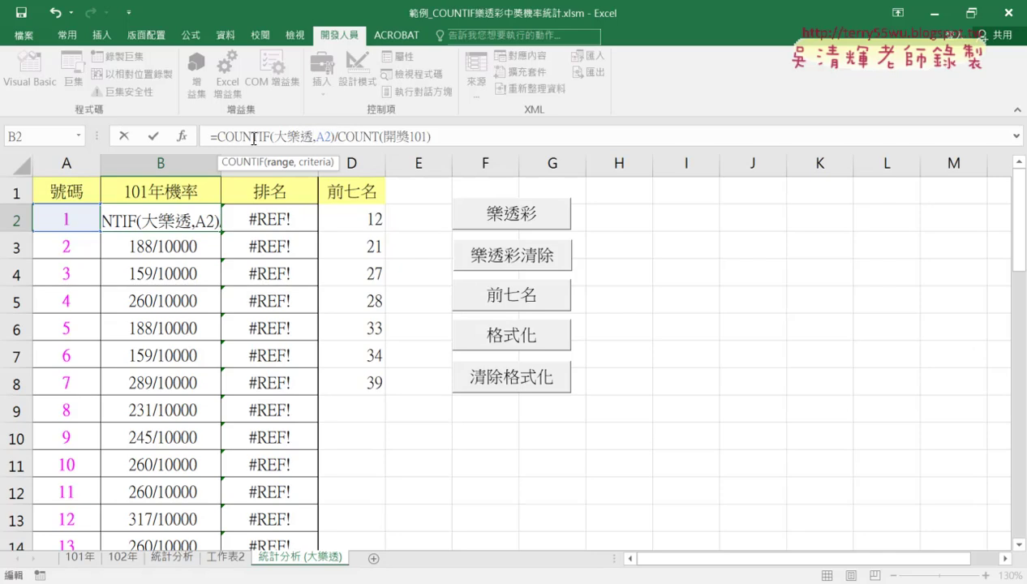
drag(312, 138, 274, 138)
key(ctrl+c)
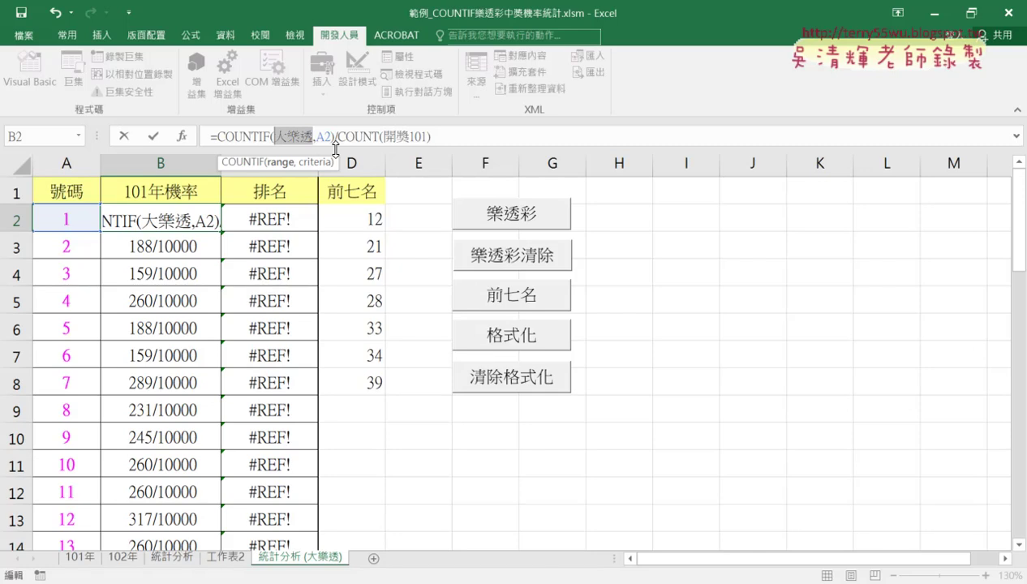
drag(383, 138, 429, 137)
key(ctrl+v)
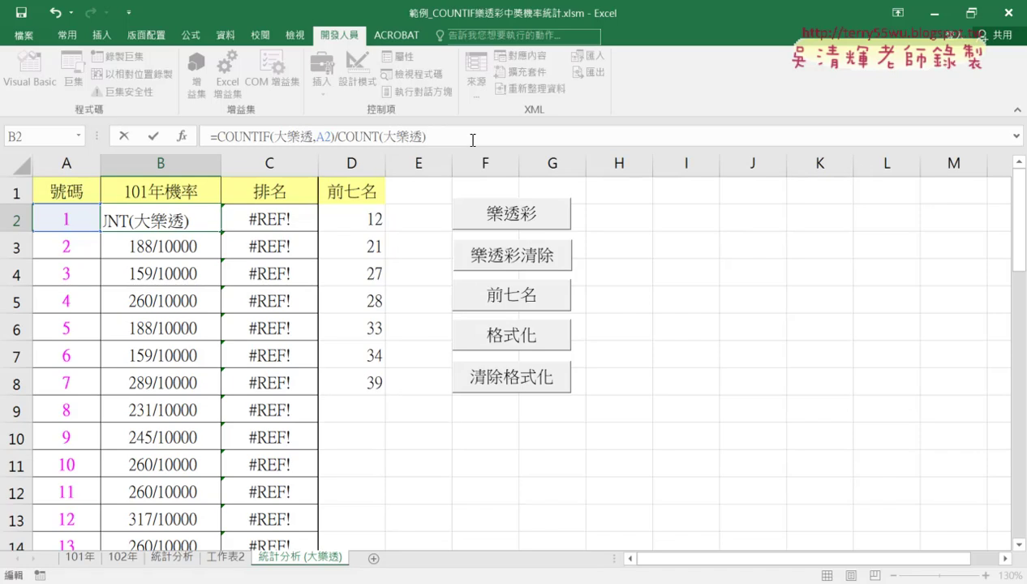
click(151, 136)
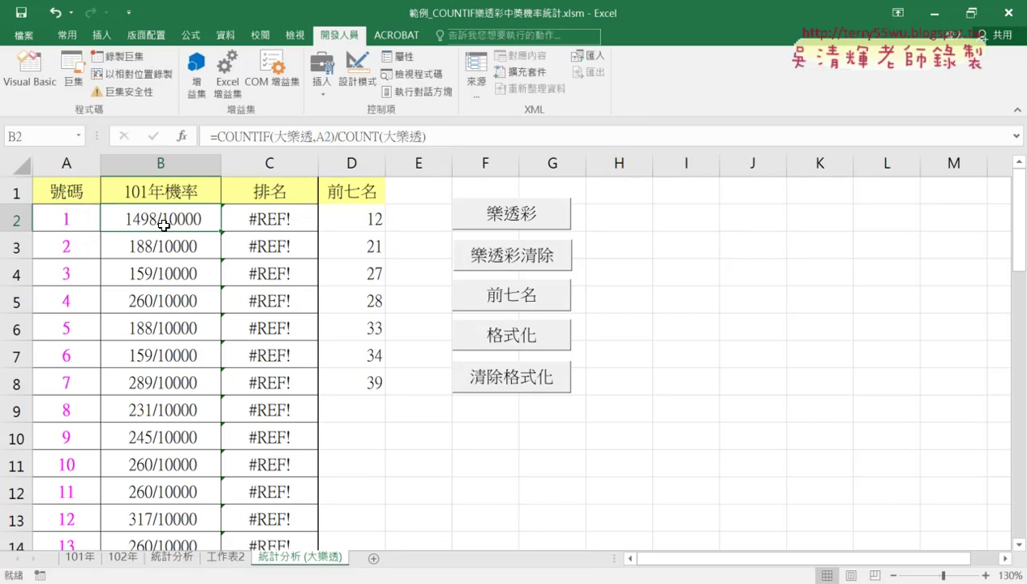
Fill B2's formula down column B and shorten the B1 header from 101年機率 to 機率
double_click(222, 233)
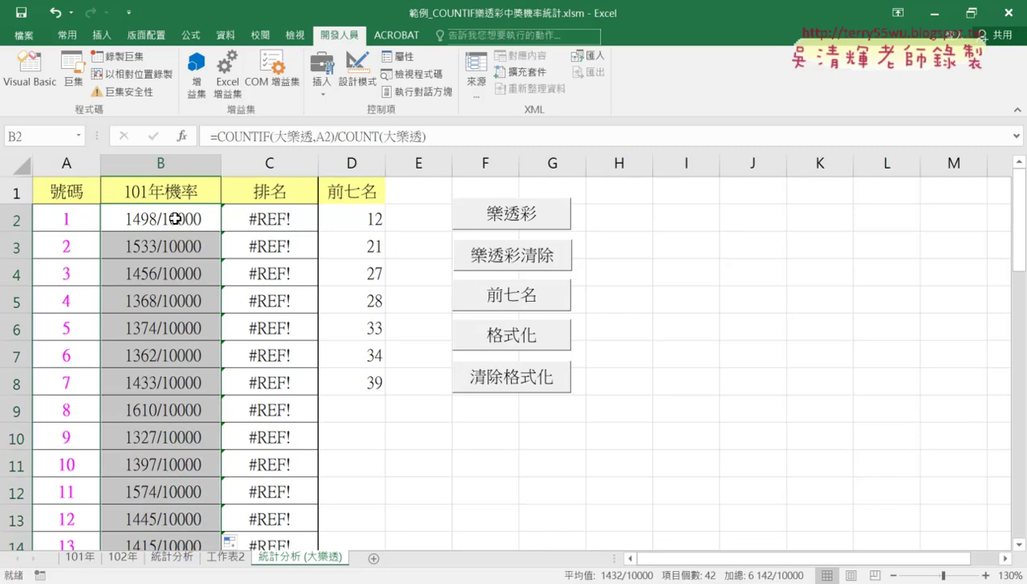
double_click(164, 195)
drag(164, 195, 120, 193)
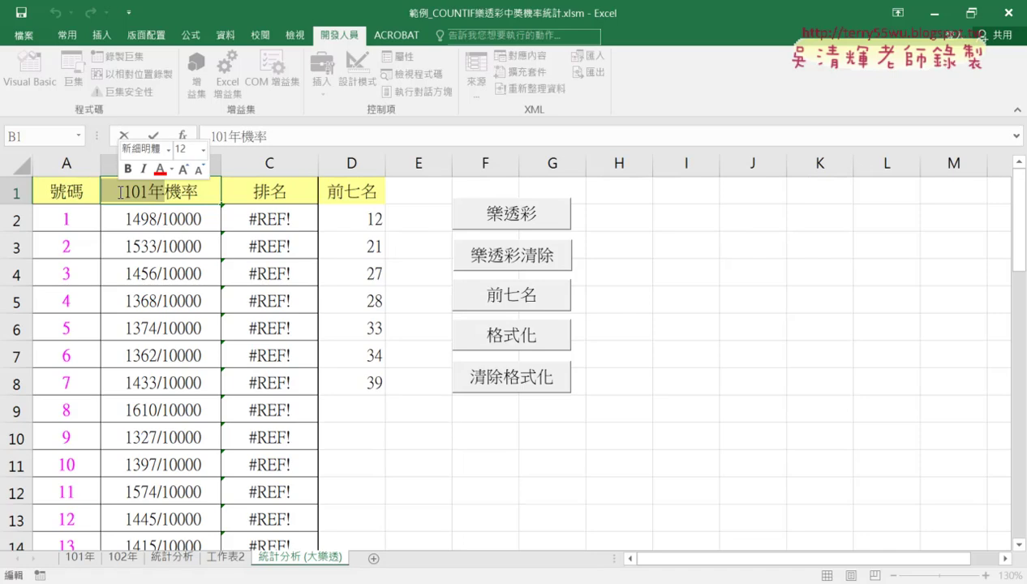
key(Delete)
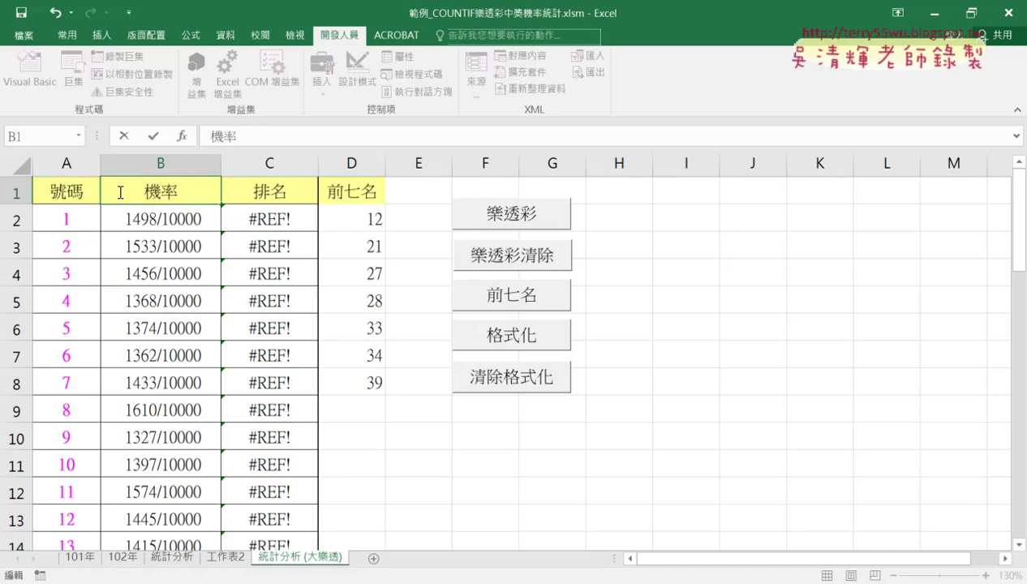
key(Return)
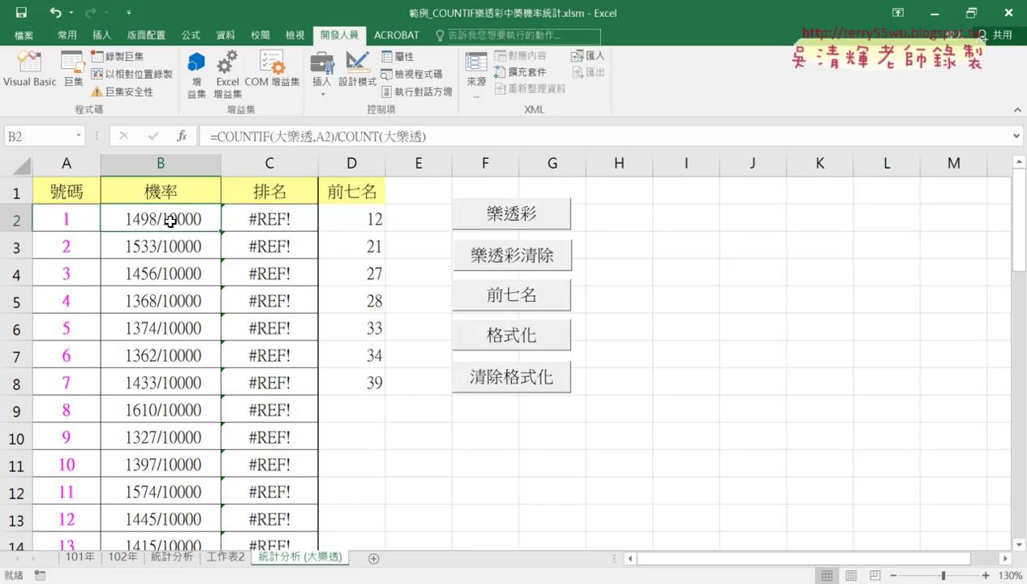
Show B2's COUNTIF arguments, with number 1 appearing 254 times in 大樂透
scroll(176, 263, down, 3)
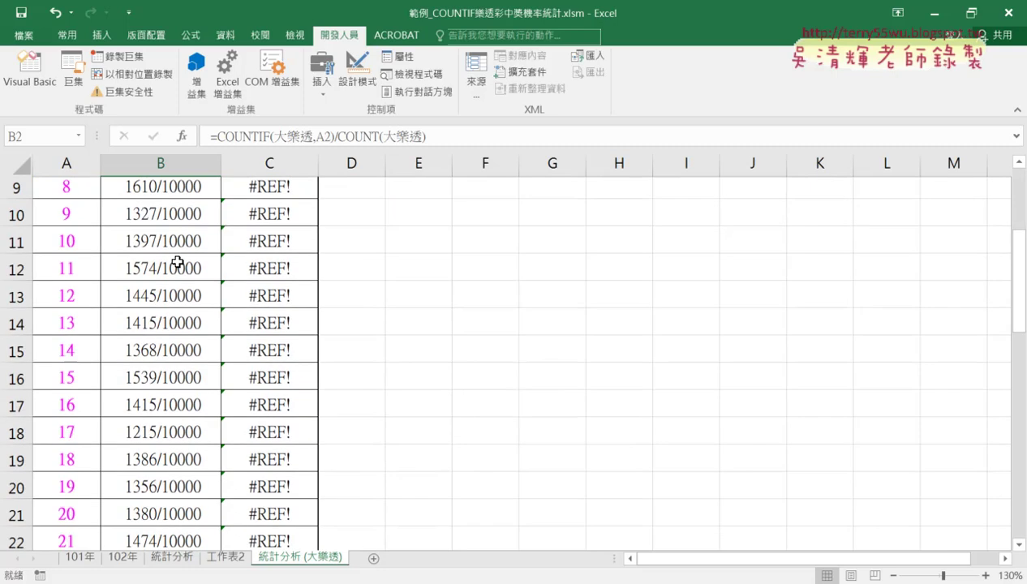
scroll(176, 263, down, 3)
scroll(177, 264, down, 3)
scroll(177, 263, up, 4)
scroll(179, 258, up, 4)
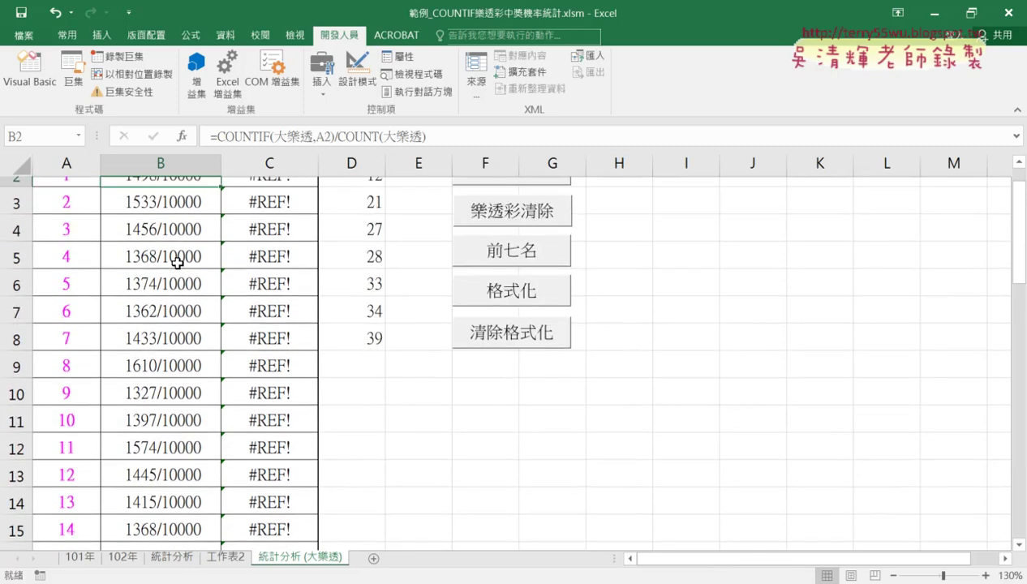
scroll(174, 267, up, 1)
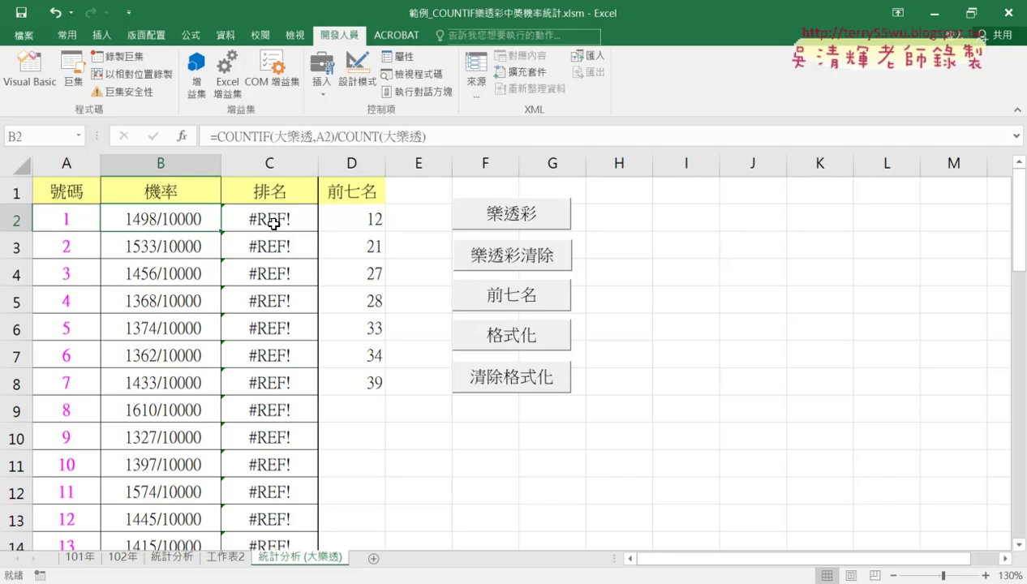
click(241, 139)
key(shift+F3)
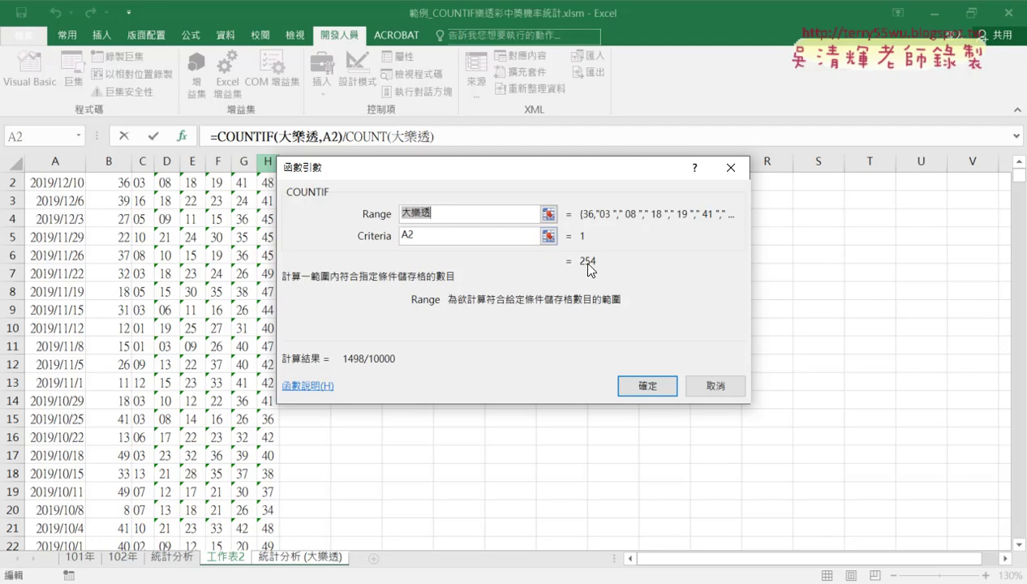
Close the COUNTIF arguments, reconfirm B2 unchanged, and select C2's broken RANK.EQ formula
click(659, 386)
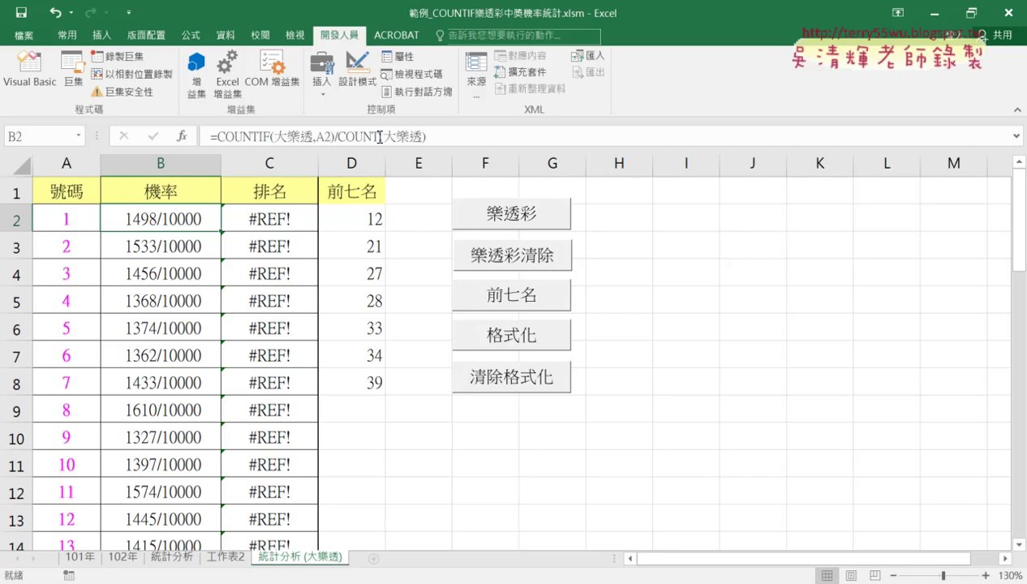
click(420, 138)
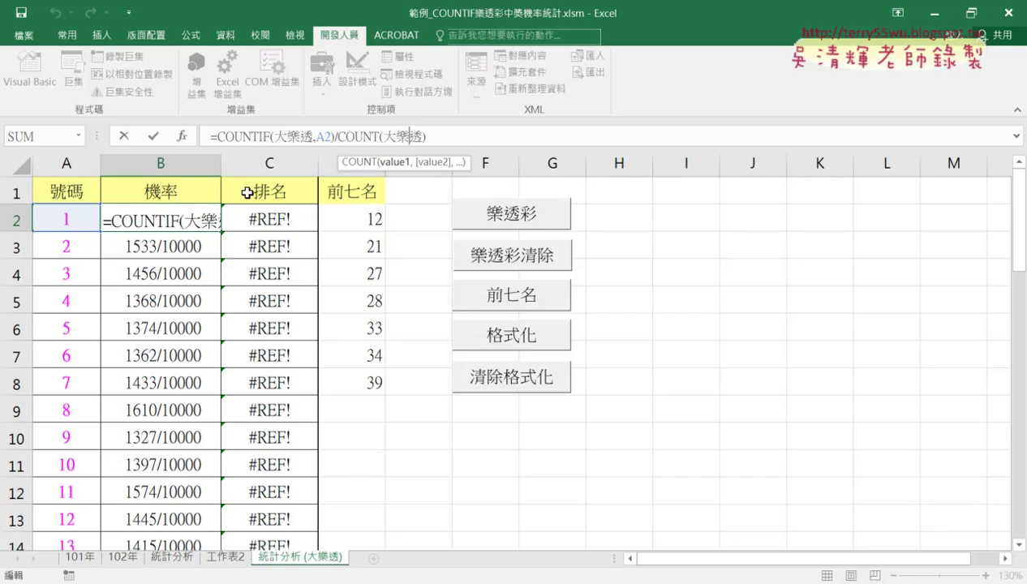
click(154, 137)
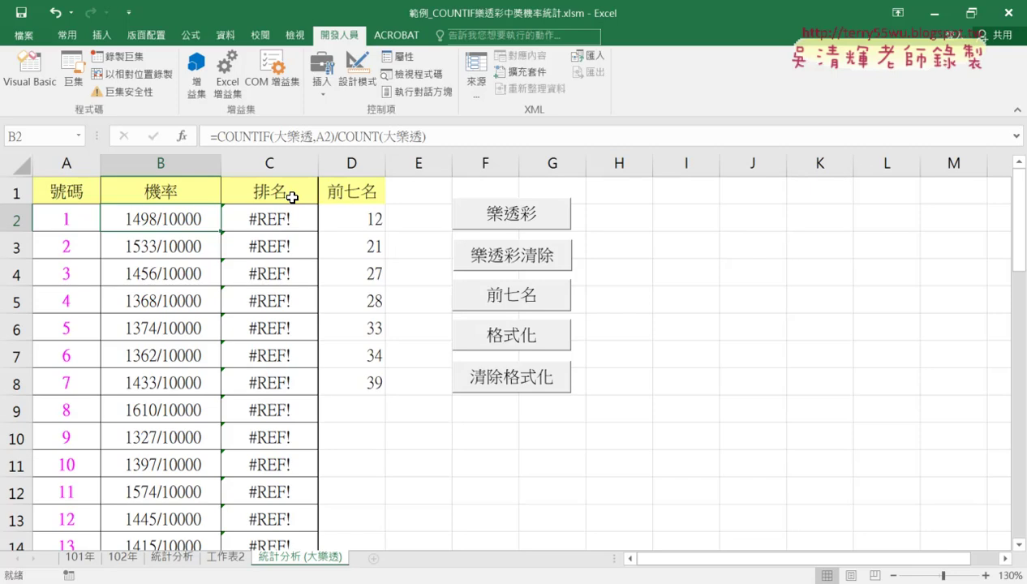
click(285, 219)
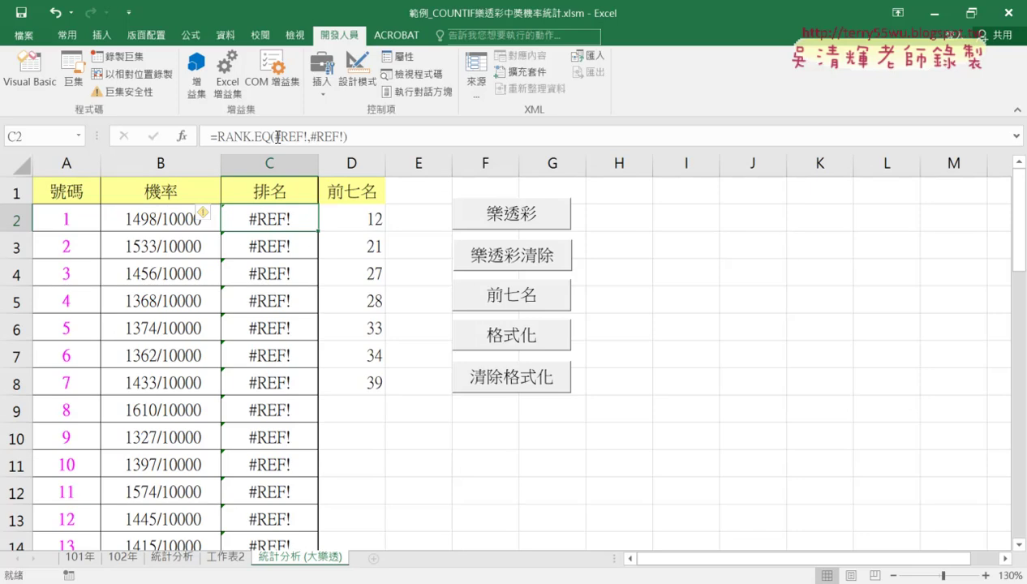
Clear the broken #REF! arguments of C2's RANK.EQ and set Number to B2
drag(276, 136, 310, 137)
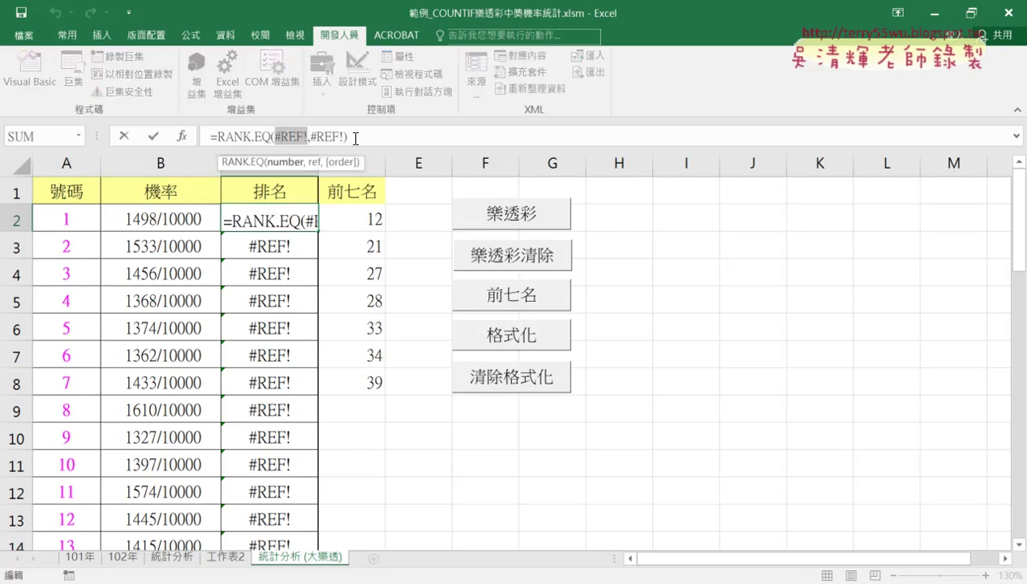
click(237, 136)
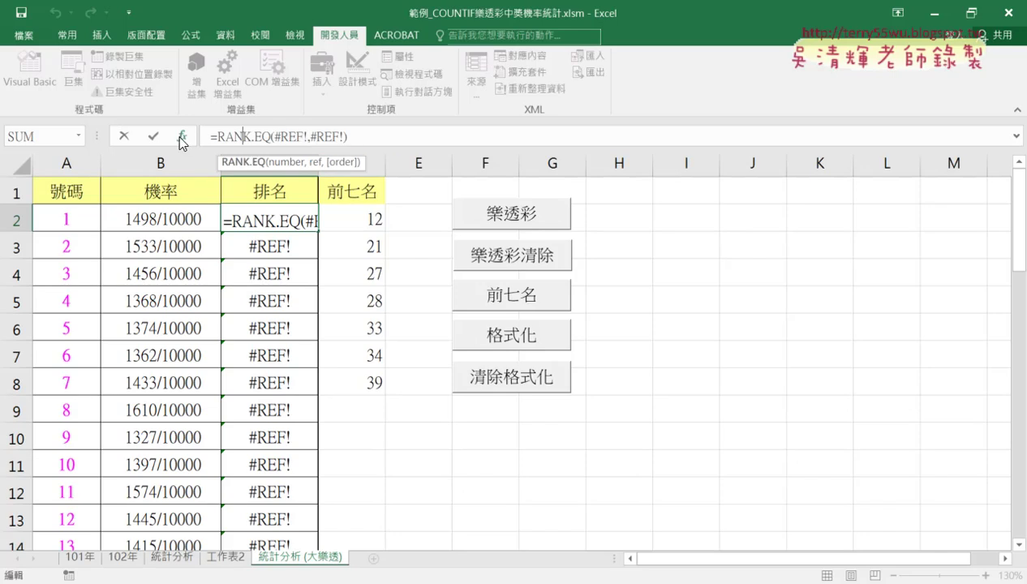
click(183, 138)
key(BackSpace)
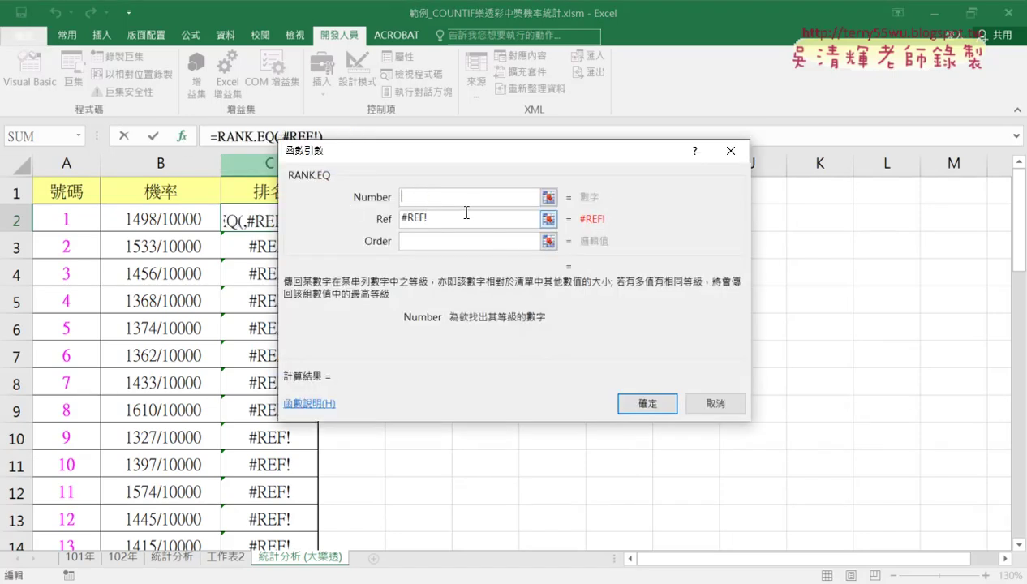
drag(461, 219, 373, 204)
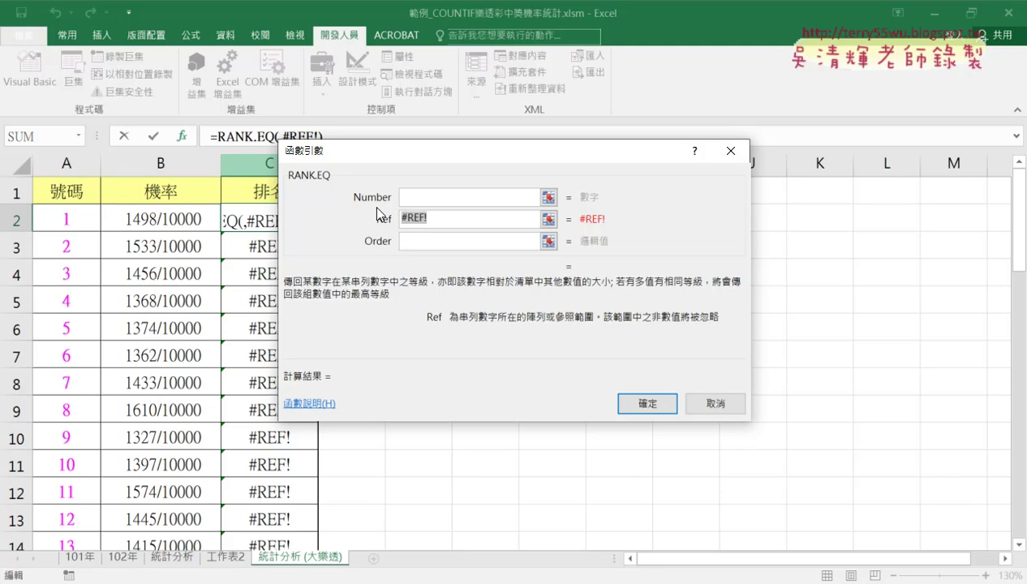
key(BackSpace)
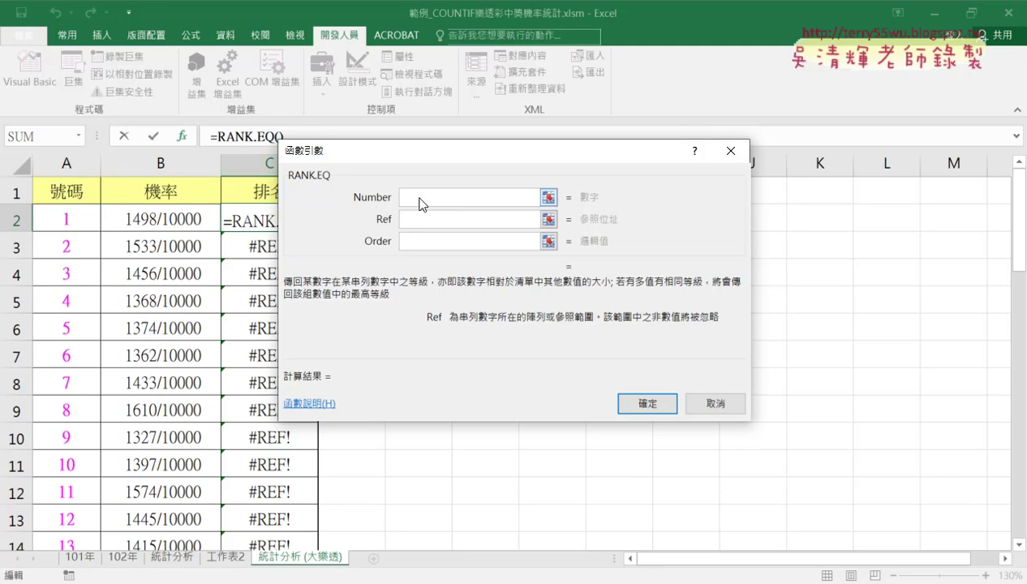
click(417, 197)
click(163, 217)
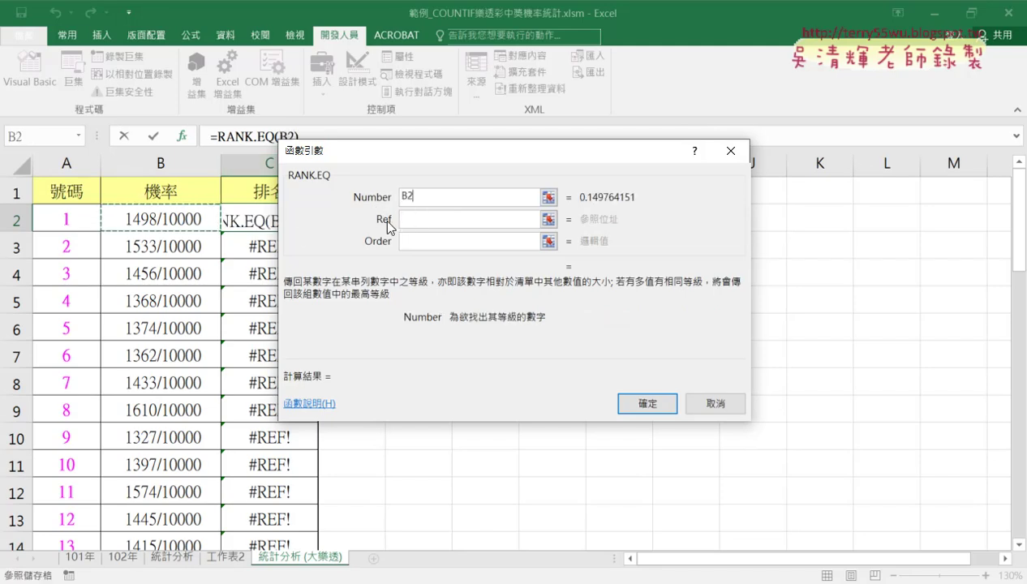
Set the Ref argument to B$2:B$43 and confirm, ranking number 1 as 11
click(421, 219)
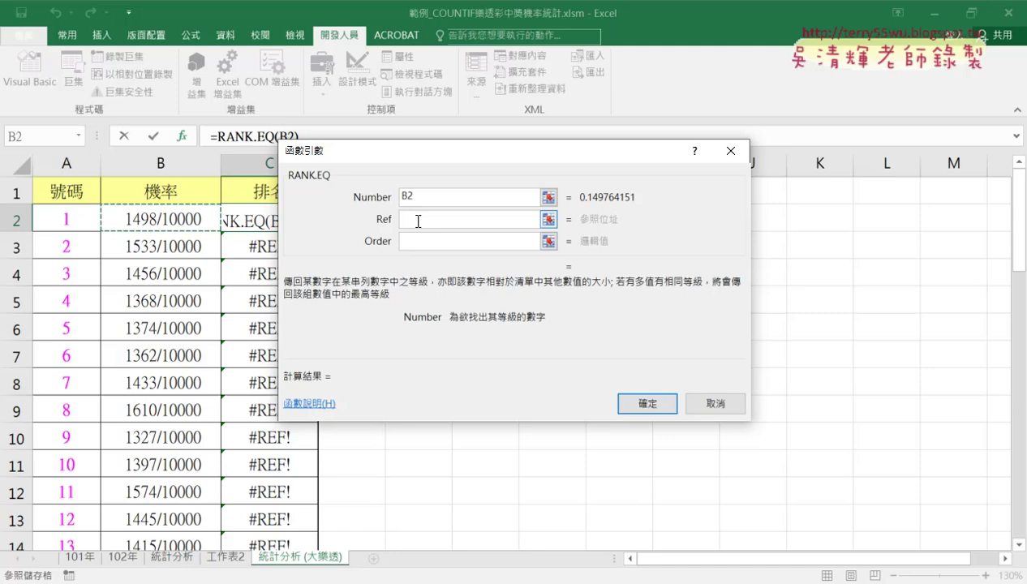
click(168, 220)
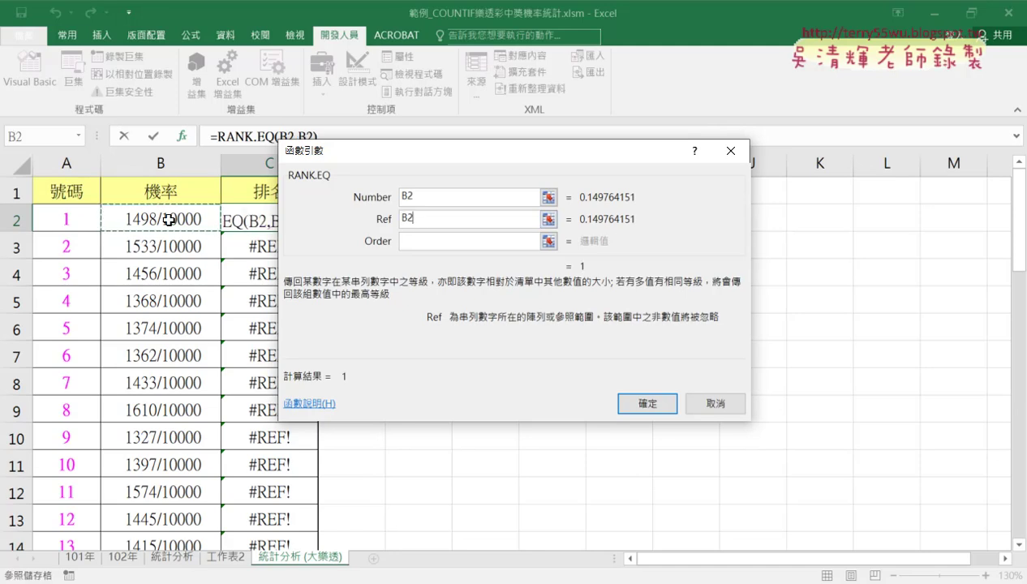
key(ctrl+shift+Down)
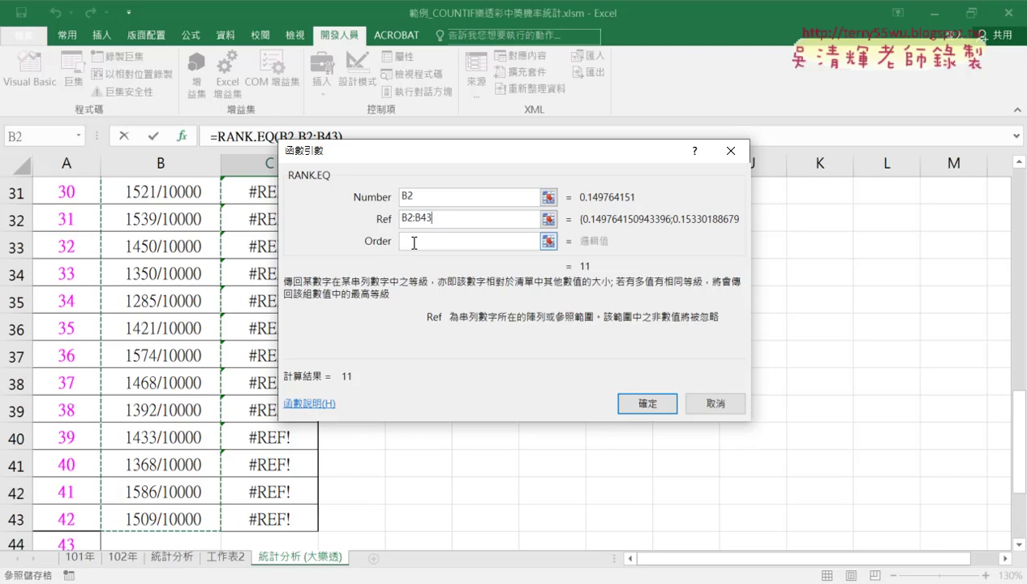
drag(427, 218, 399, 219)
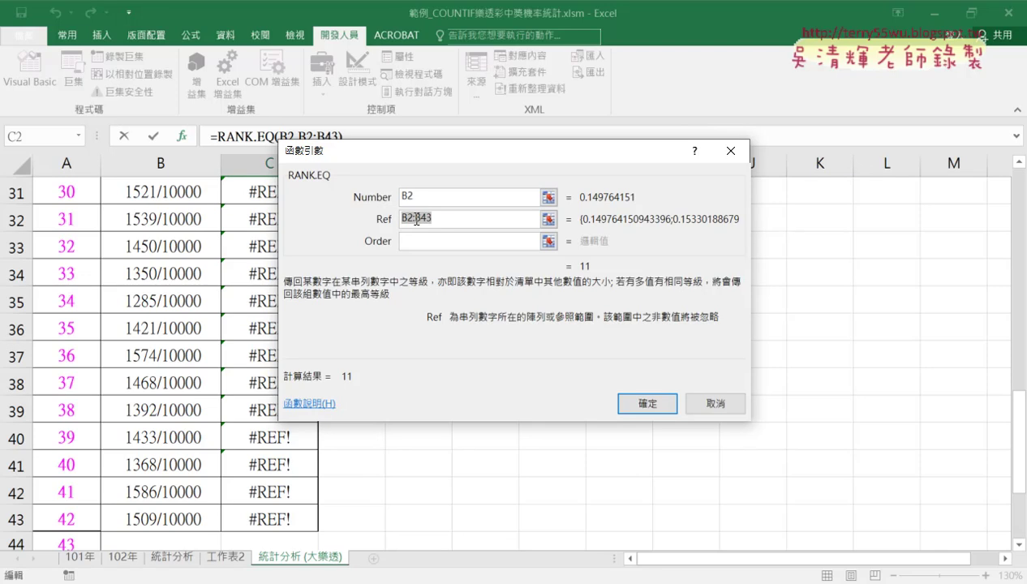
key(F4)
key(F4)
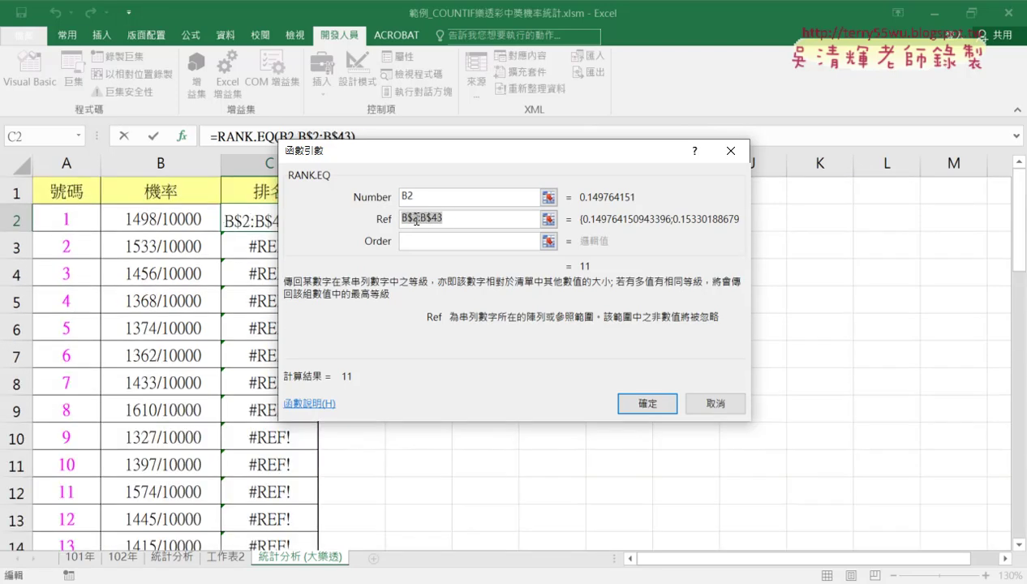
click(427, 219)
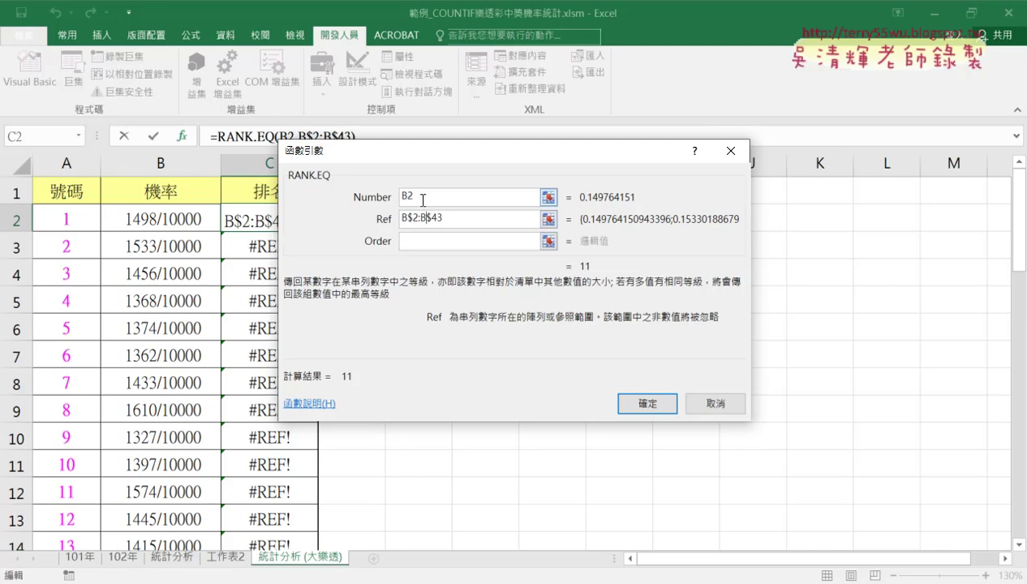
double_click(406, 199)
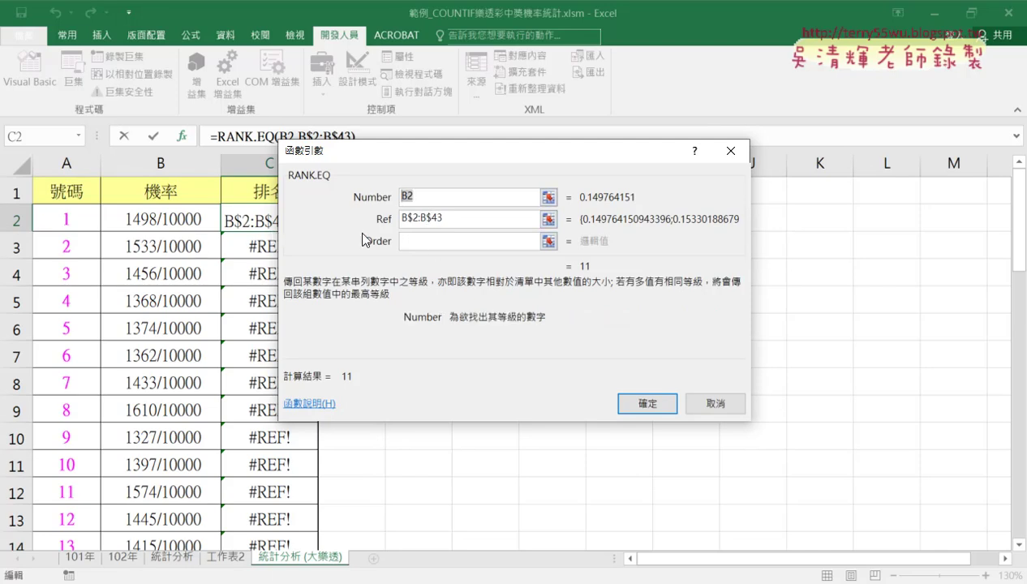
drag(489, 153, 599, 147)
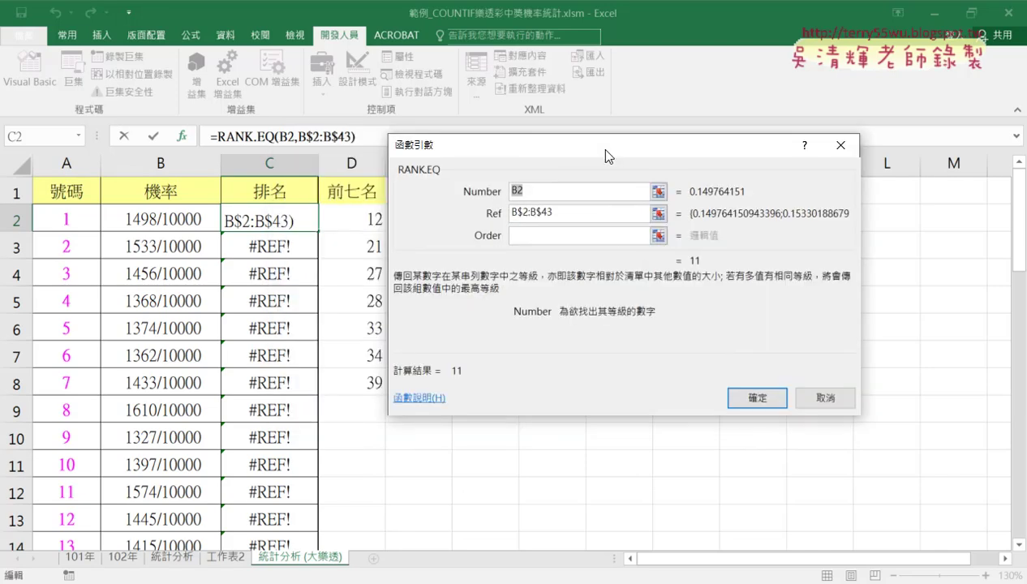
click(764, 399)
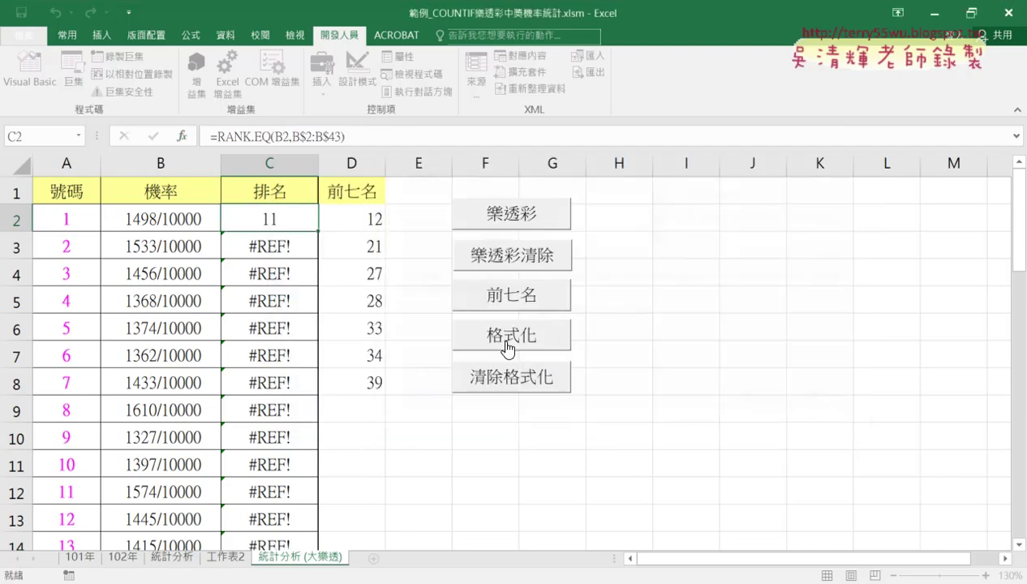
Fill the RANK.EQ formula down 排名 and clear the old 前七名 values in D2:D8
double_click(318, 232)
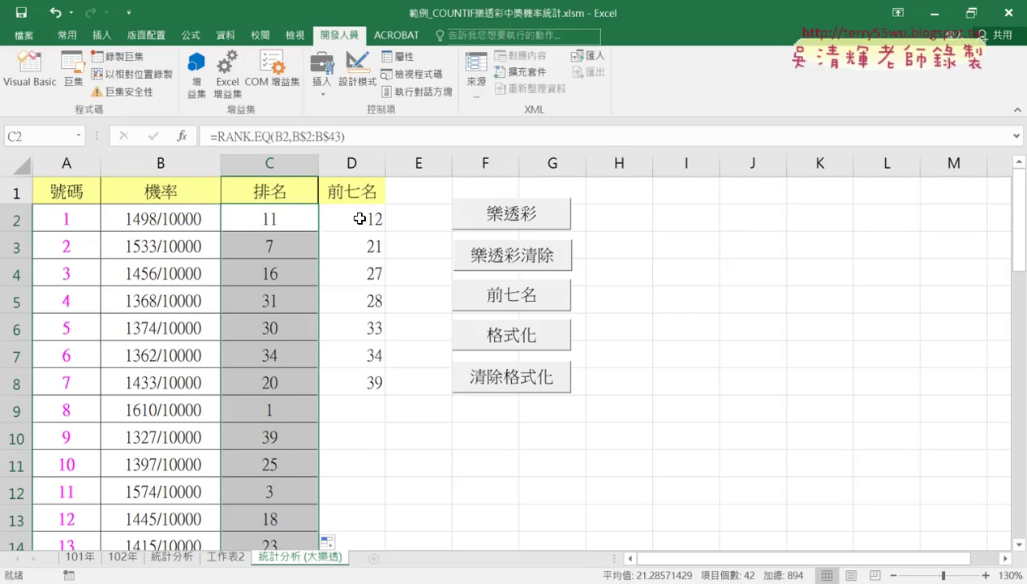
drag(349, 219, 355, 391)
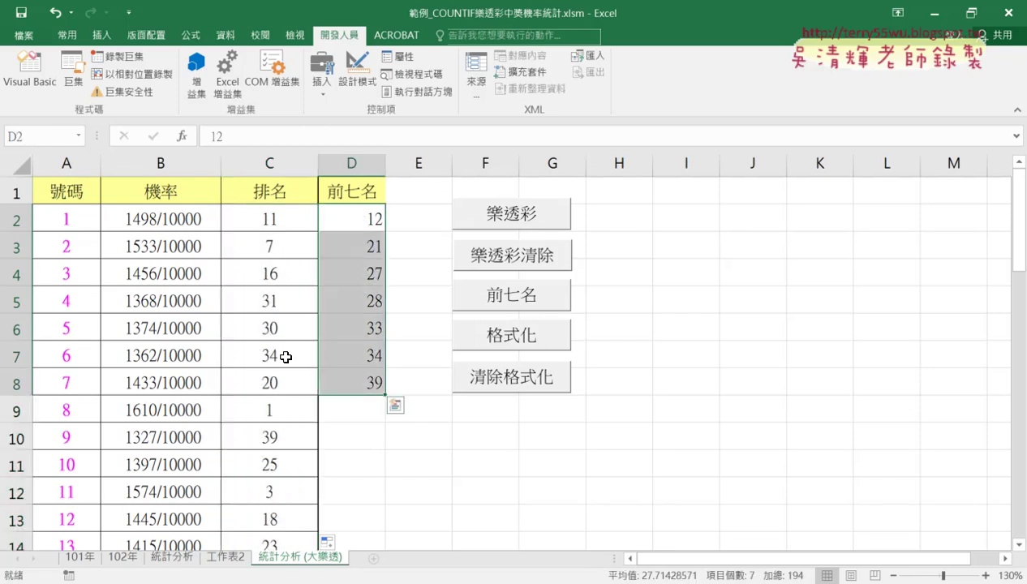
key(Delete)
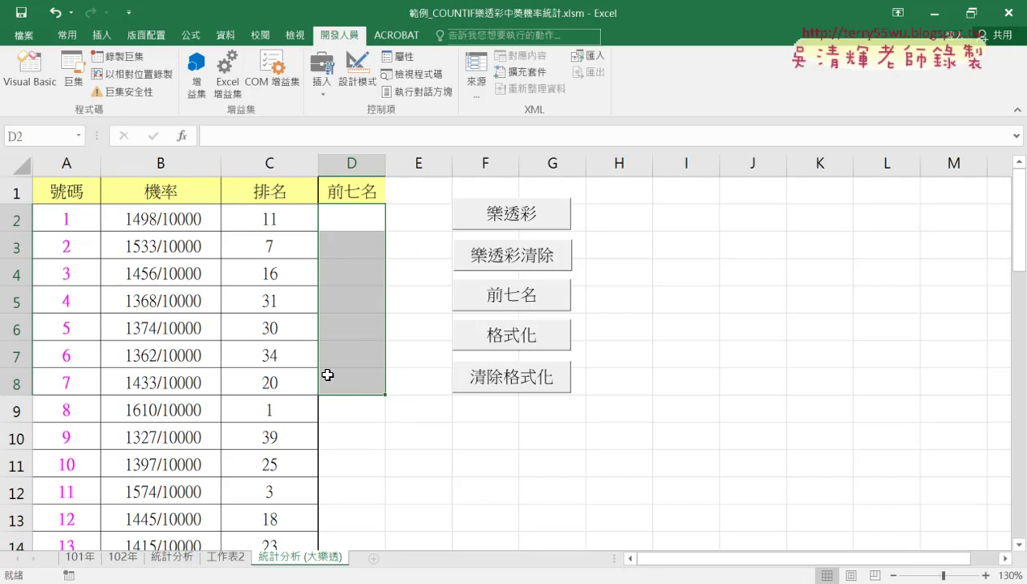
Check the formulas for number 8 in row 9 and in B2
click(275, 407)
click(177, 415)
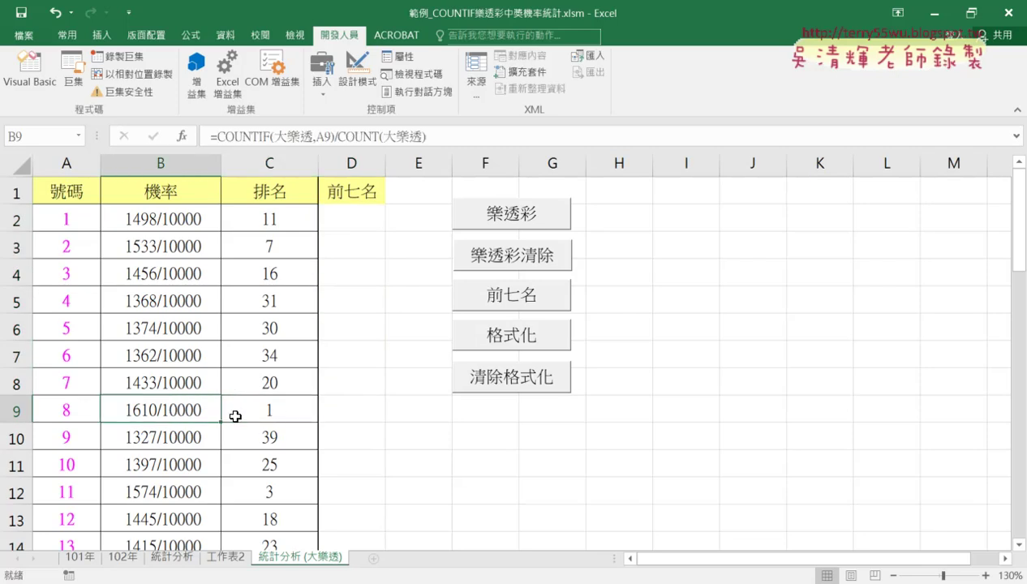
click(266, 407)
click(69, 408)
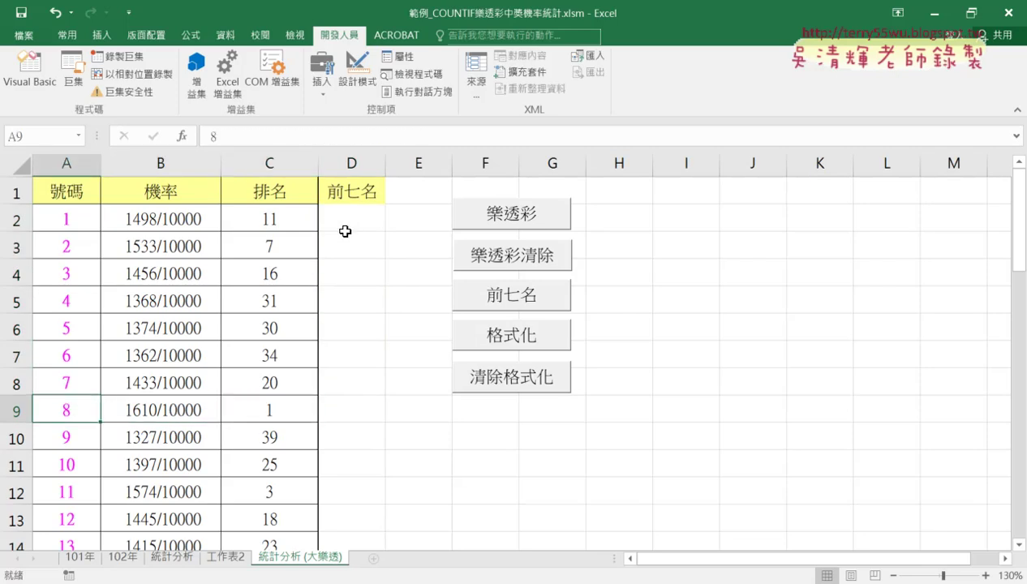
click(362, 212)
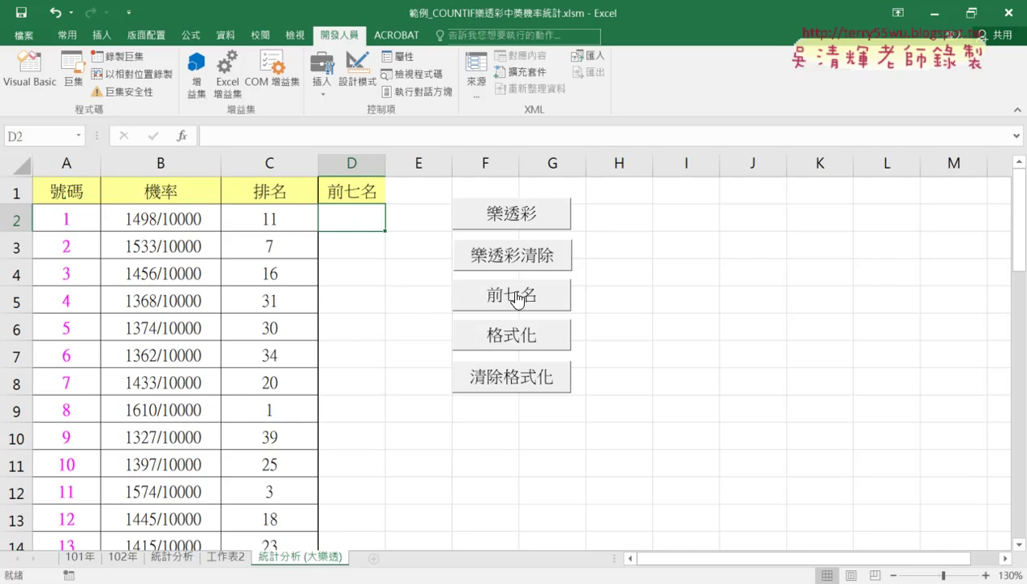
click(142, 222)
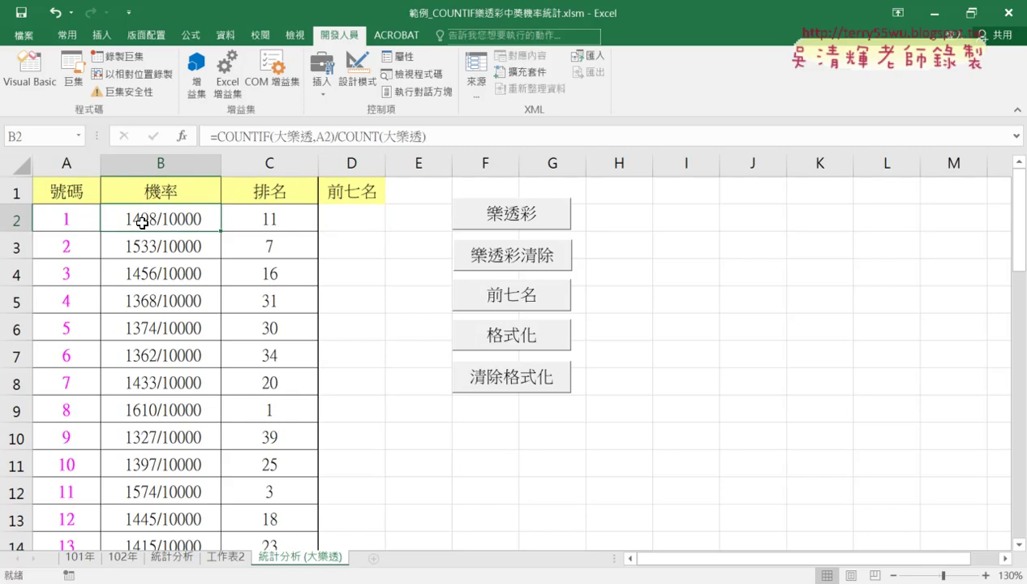
click(227, 558)
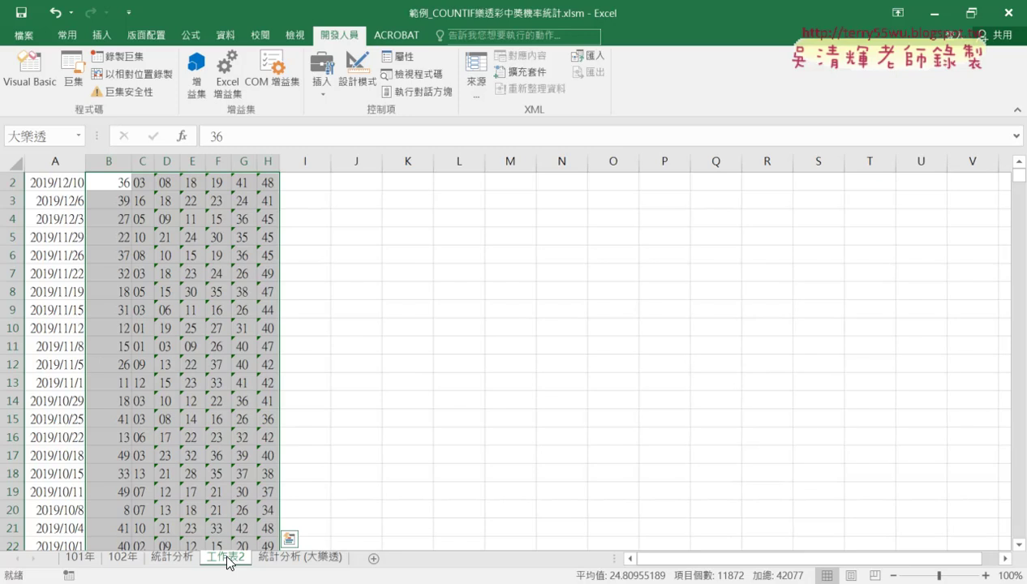
scroll(211, 455, up, 1)
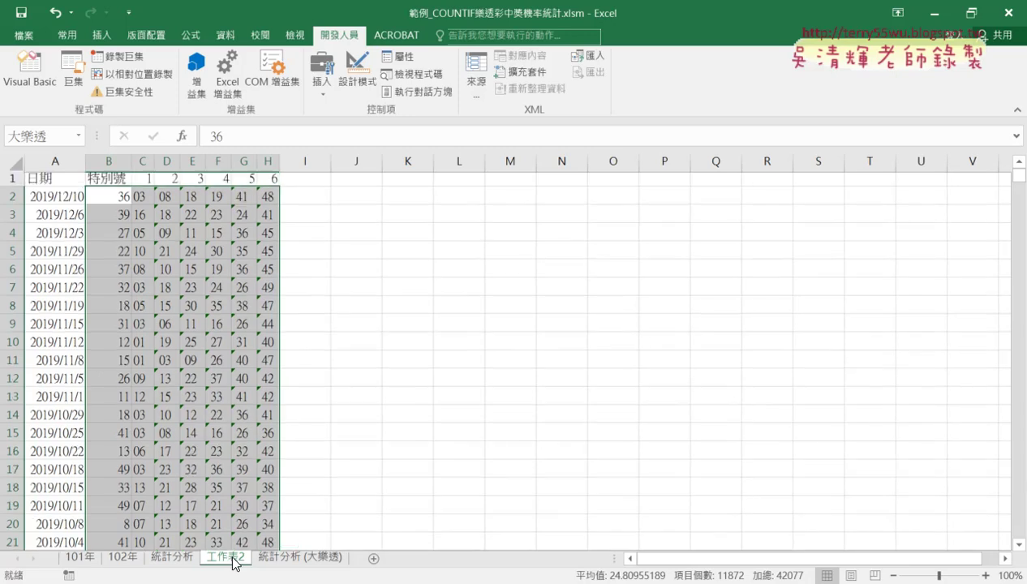
drag(60, 187, 96, 219)
click(60, 186)
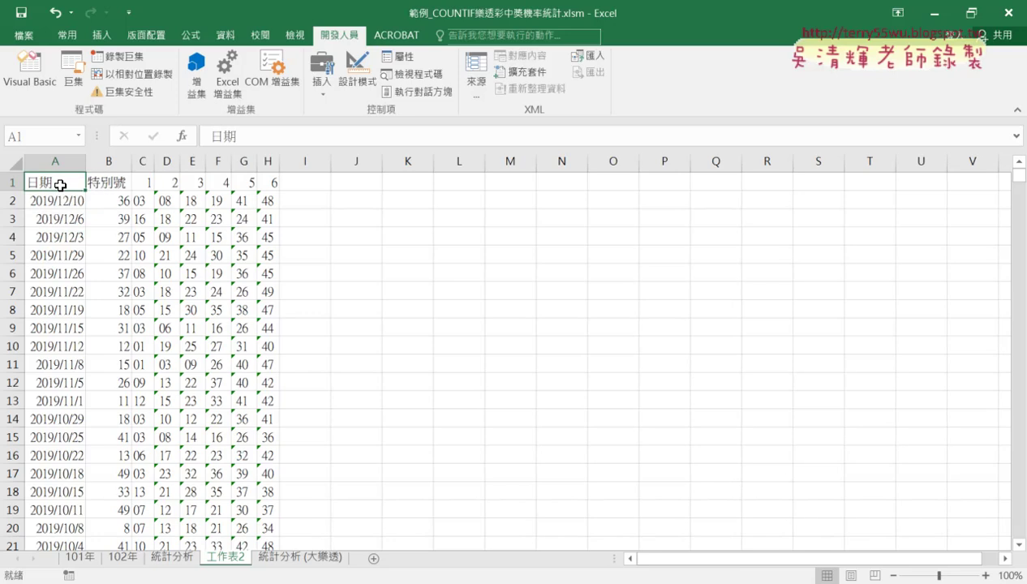
key(ctrl+Down)
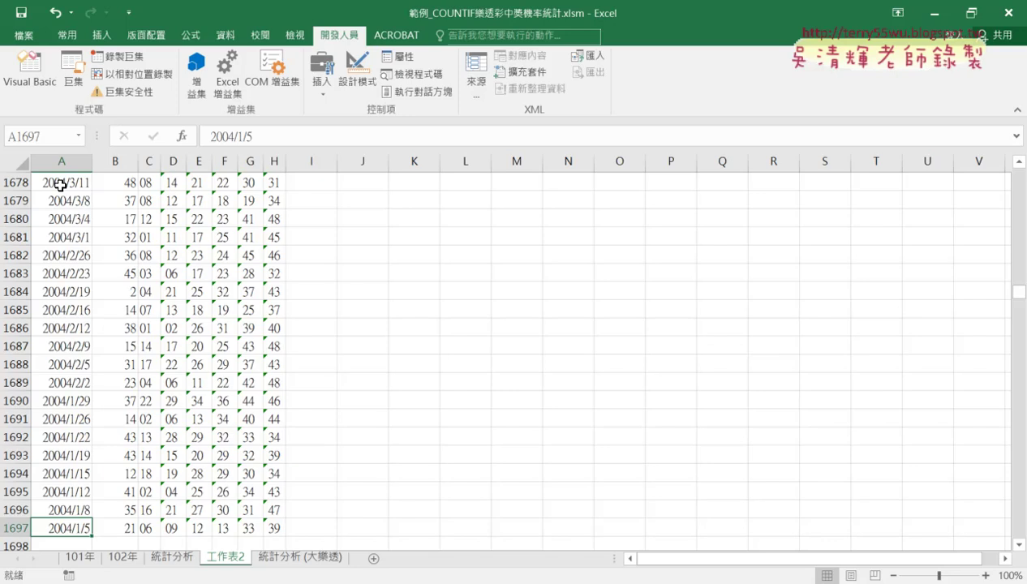
key(ctrl+Up)
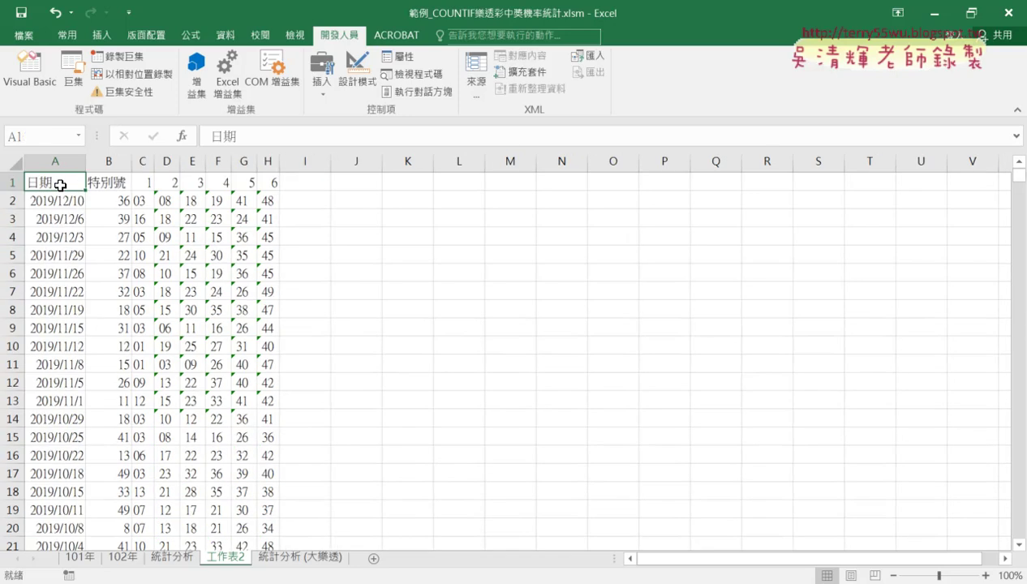
click(109, 201)
drag(110, 202, 267, 203)
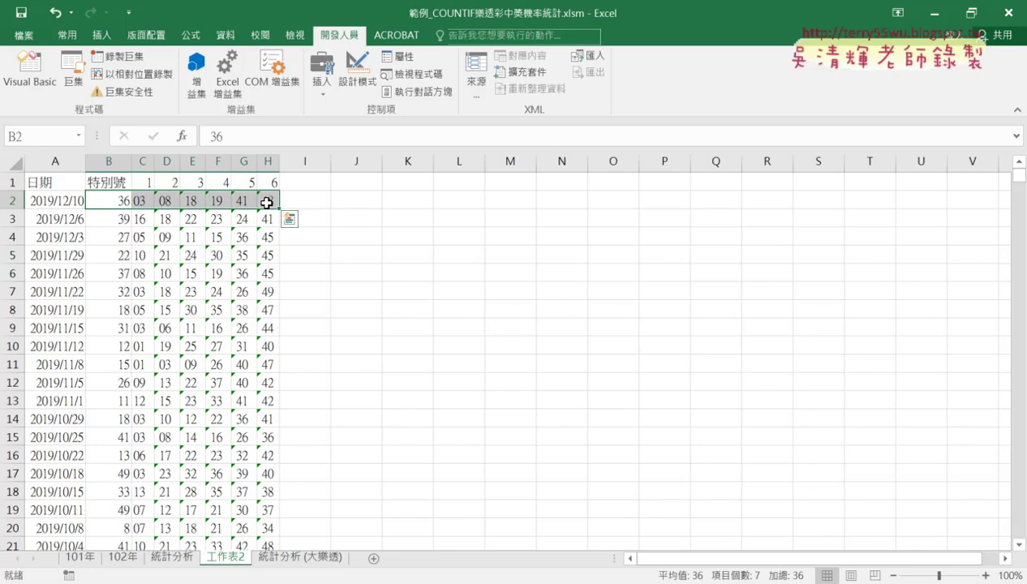
key(ctrl+shift+Down)
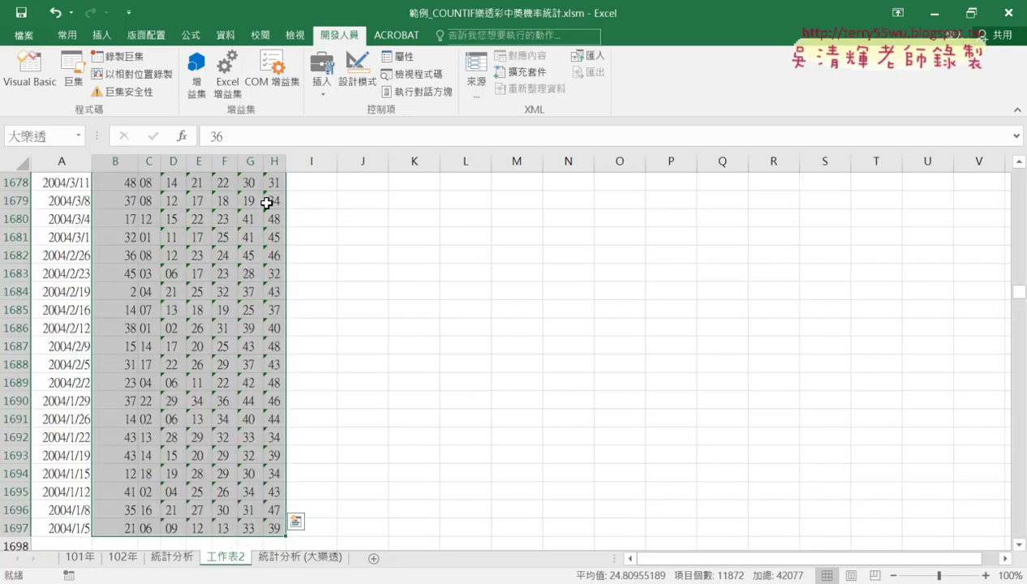
click(302, 557)
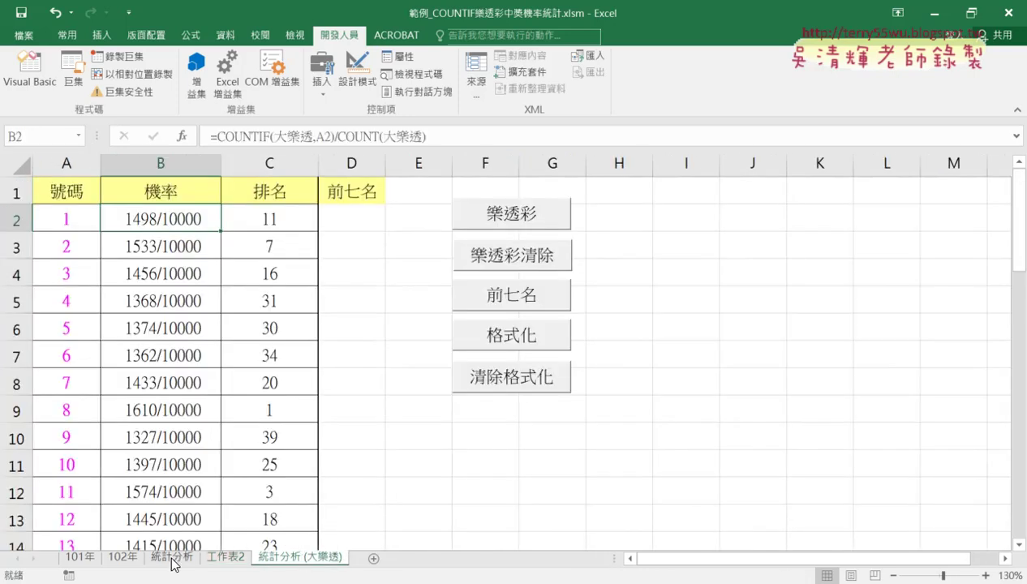